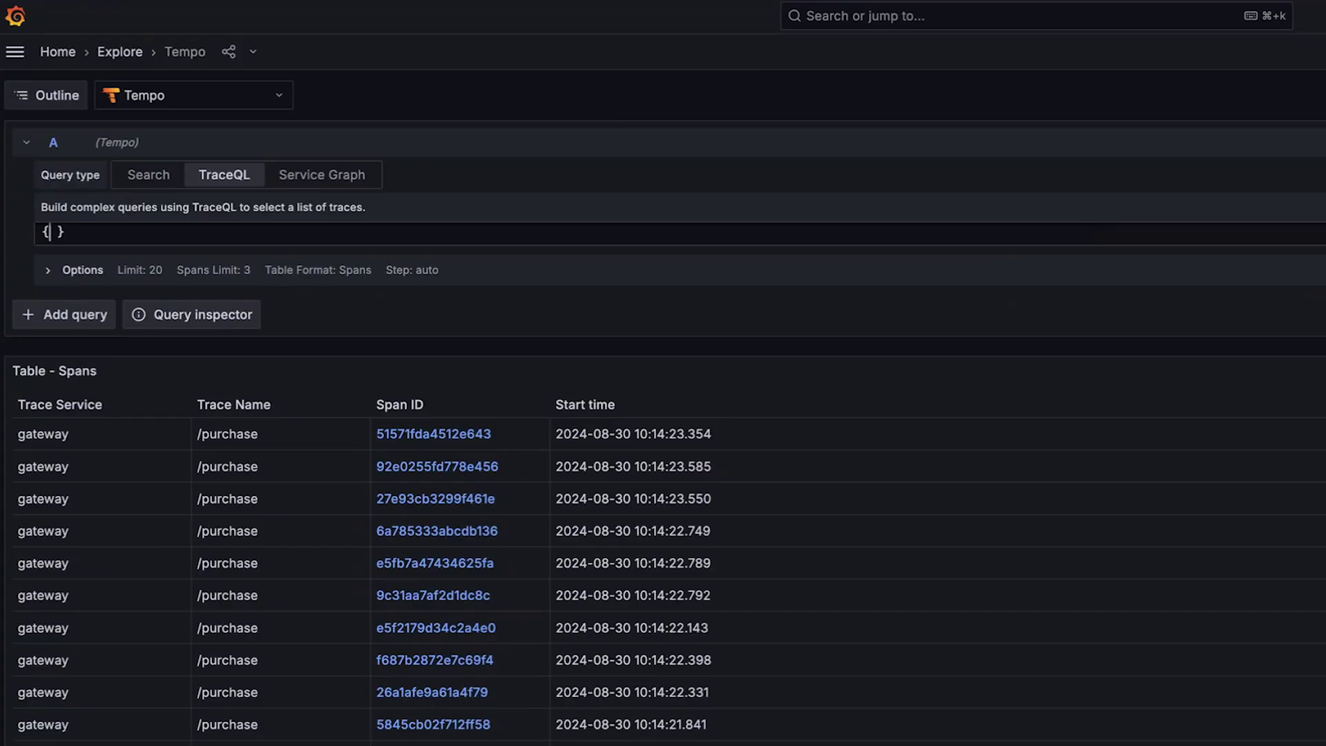
# Run the TraceQL query { event:name != "" } and highlight the event:name intrinsic in it
pyautogui.write('event:a ')
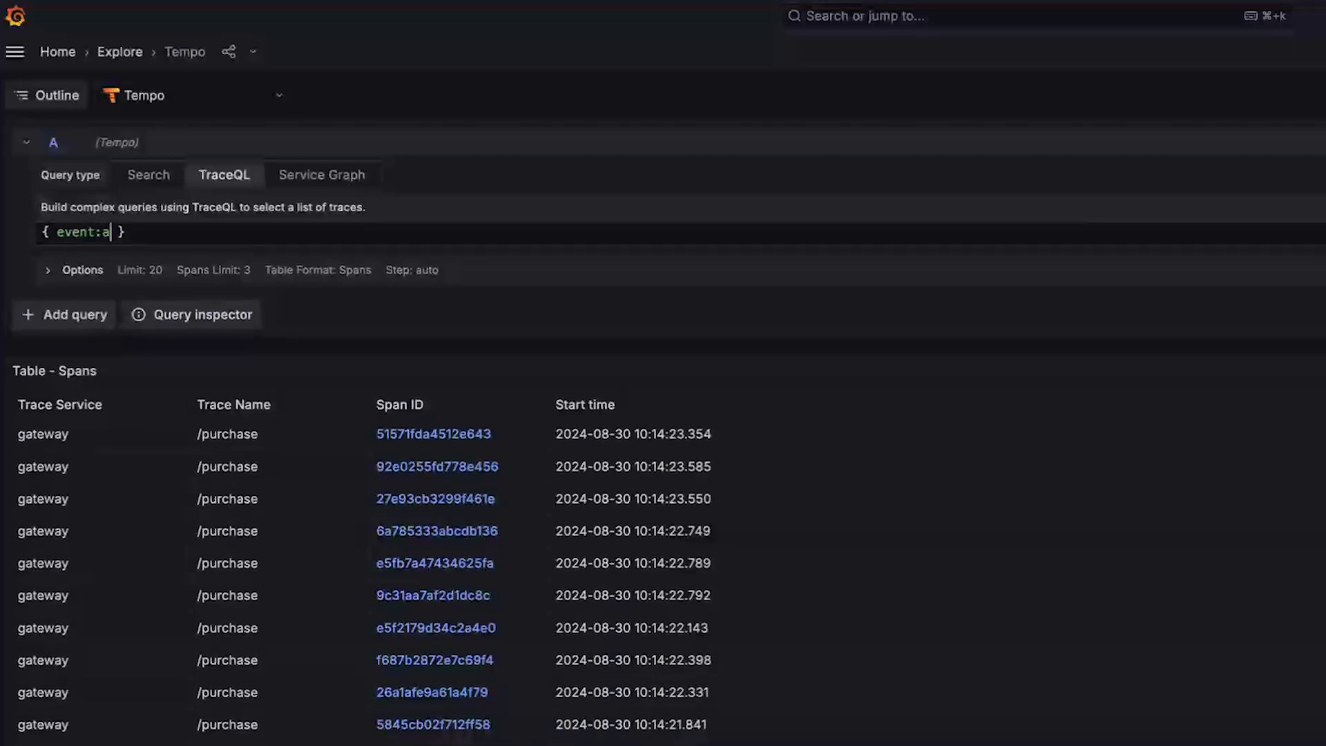
pyautogui.write('nme ')
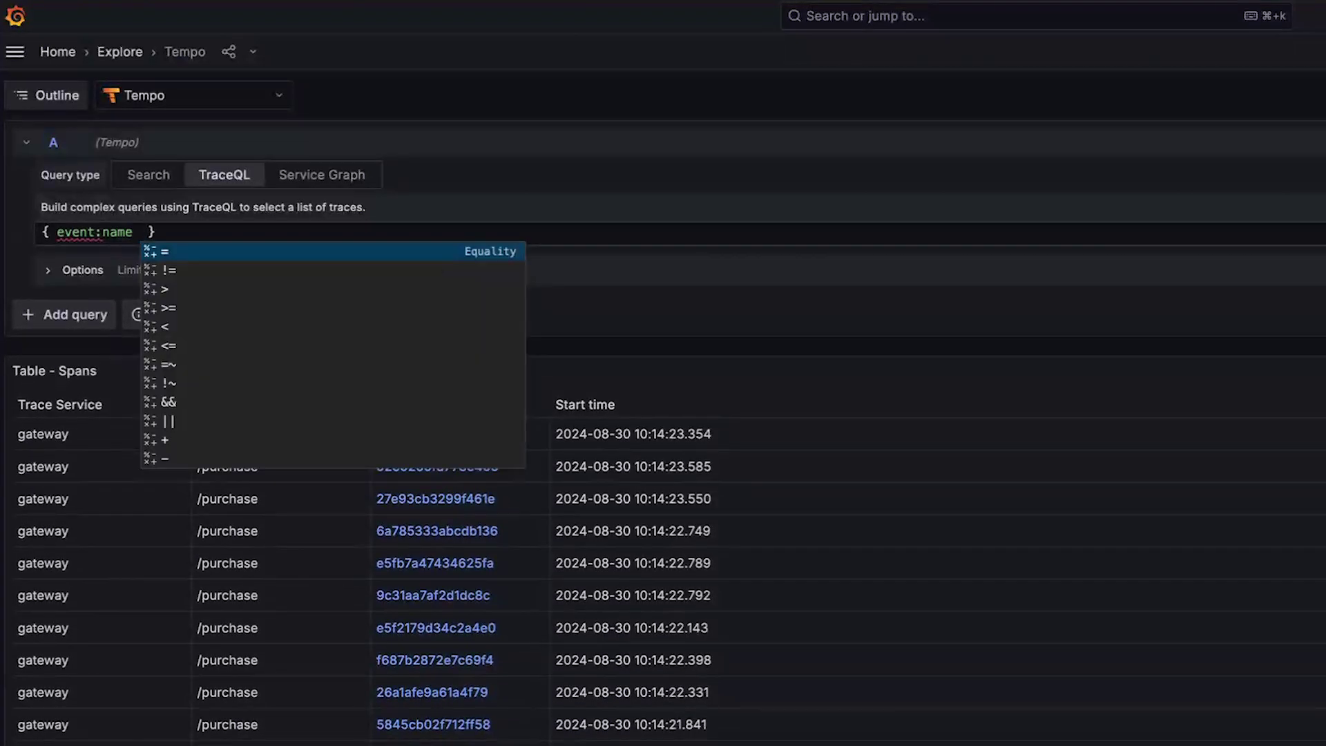
pyautogui.write('= ')
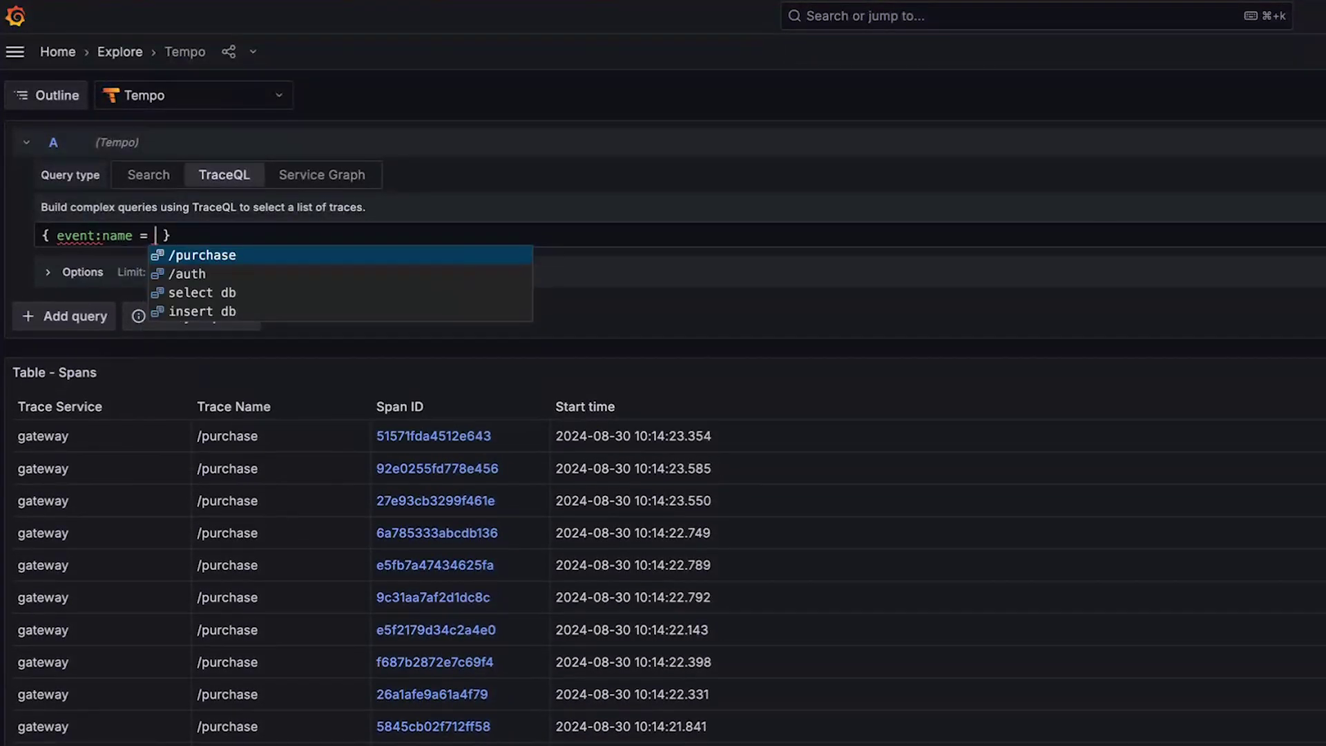
pyautogui.write('"')
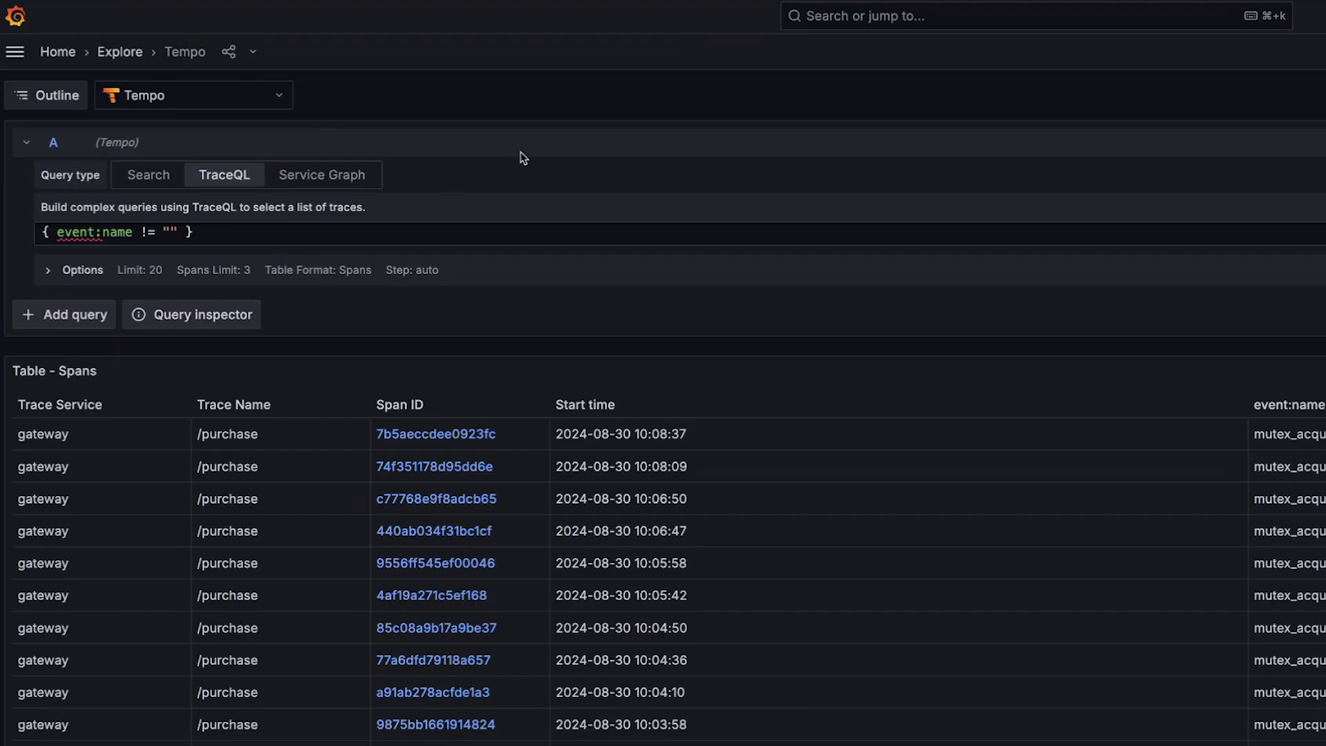
pyautogui.doubleClick(100, 233)
pyautogui.press('Left')
pyautogui.moveTo(58, 234); pyautogui.dragTo(170, 235)
pyautogui.hotkey('shift', 'Left')
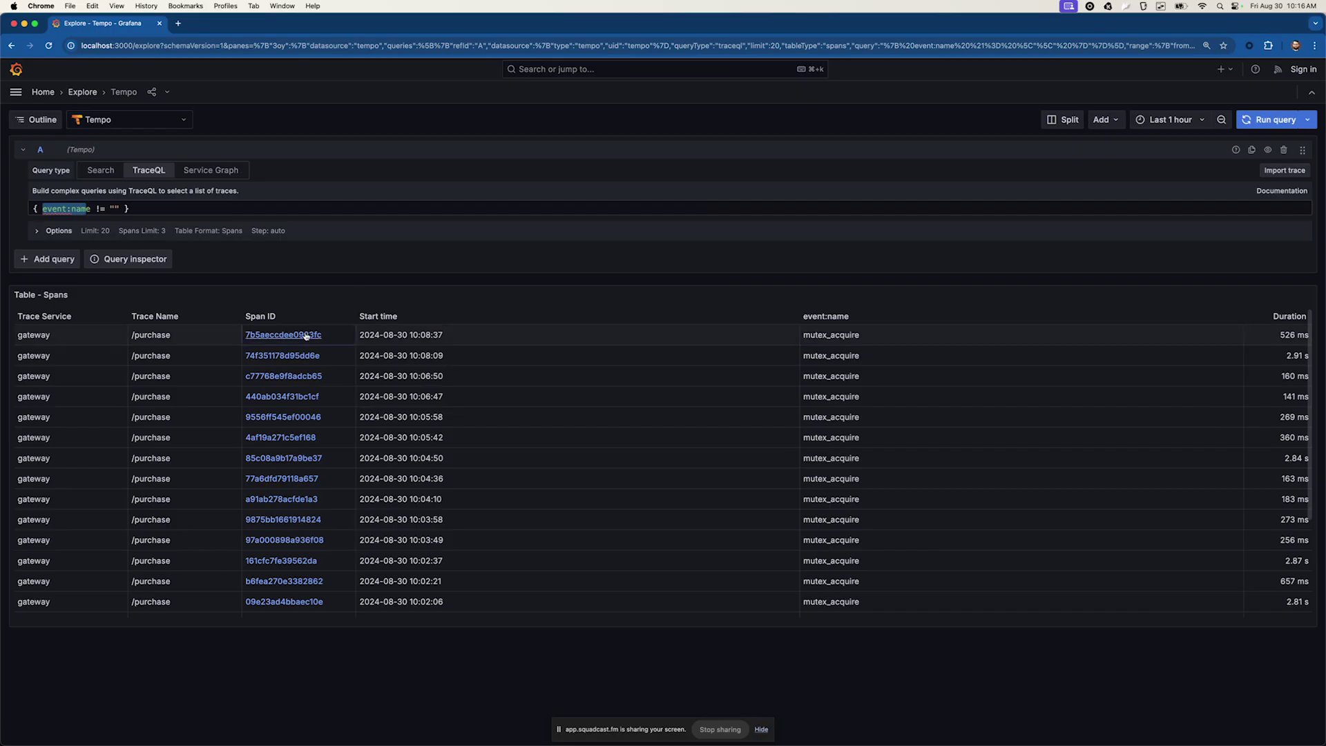
# Open the first span's trace and expand the auth-service span's mutex_acquire event at 90.63ms
pyautogui.click(299, 338)
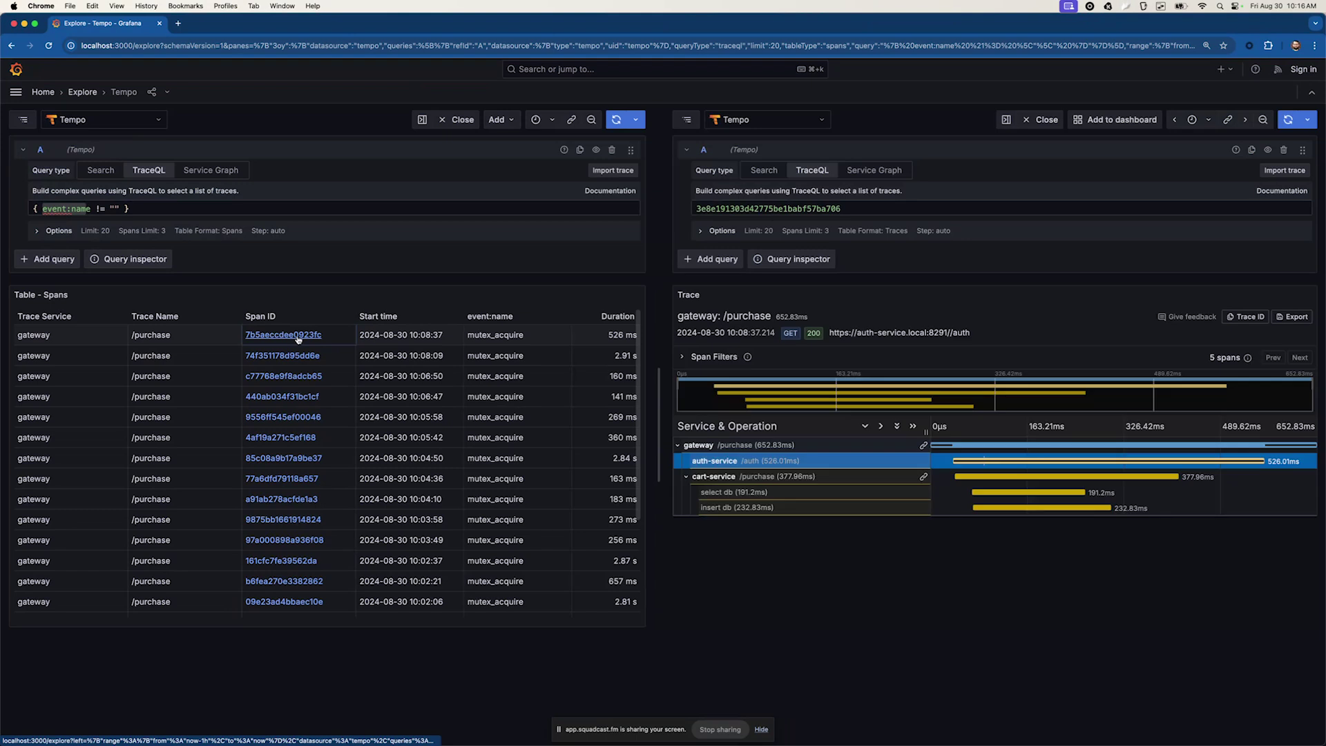
pyautogui.click(760, 461)
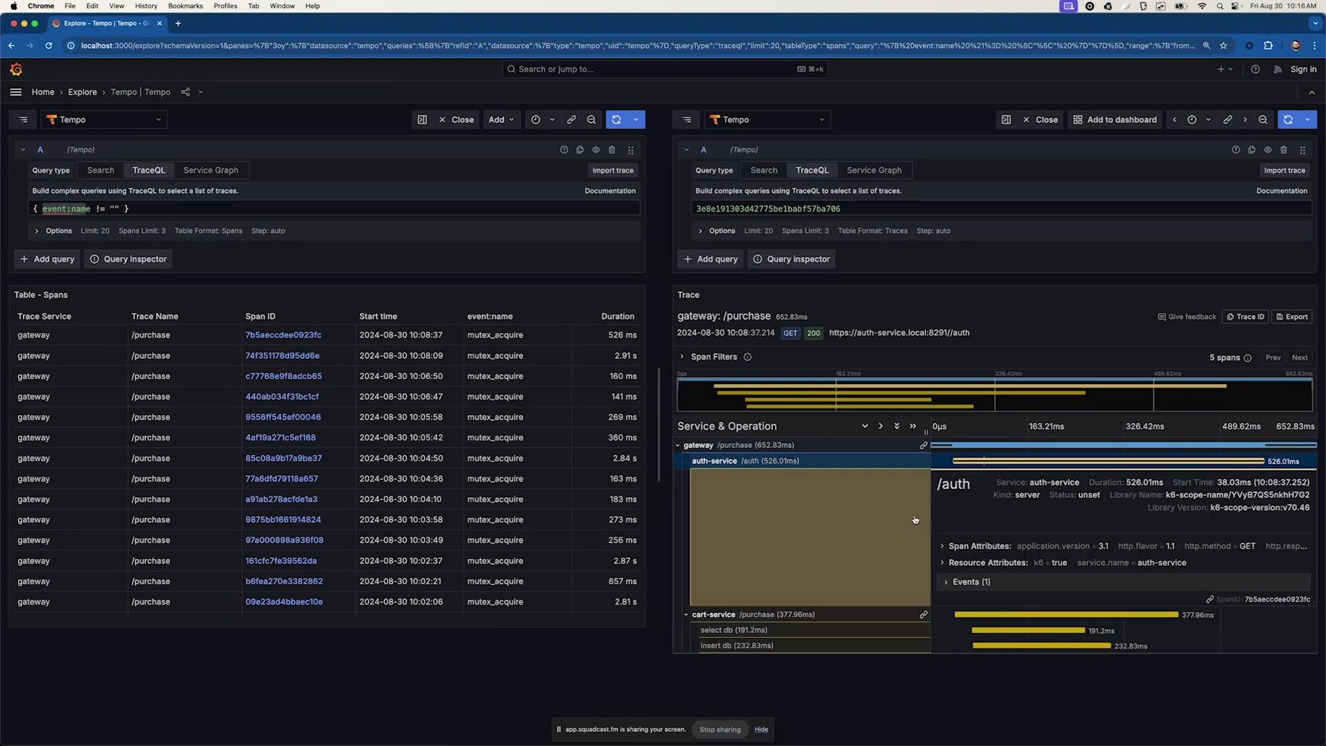
pyautogui.click(989, 582)
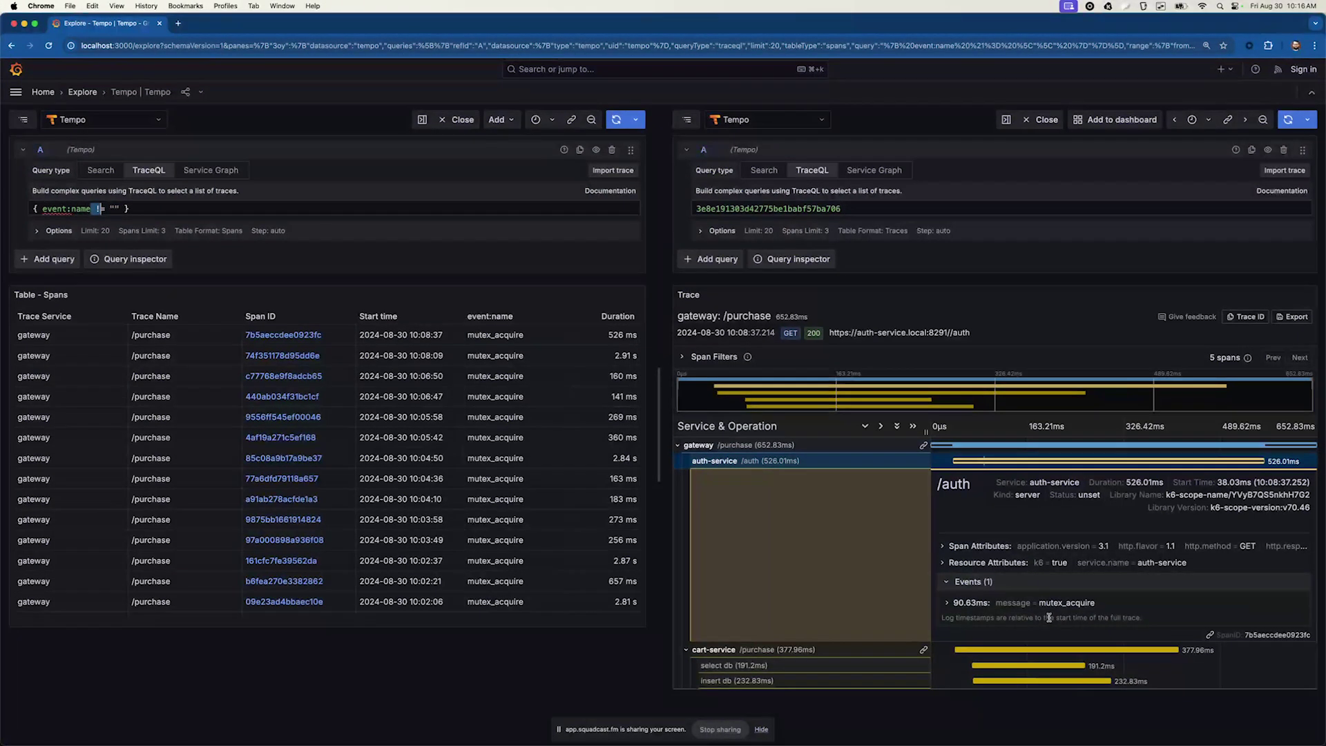
pyautogui.click(1000, 603)
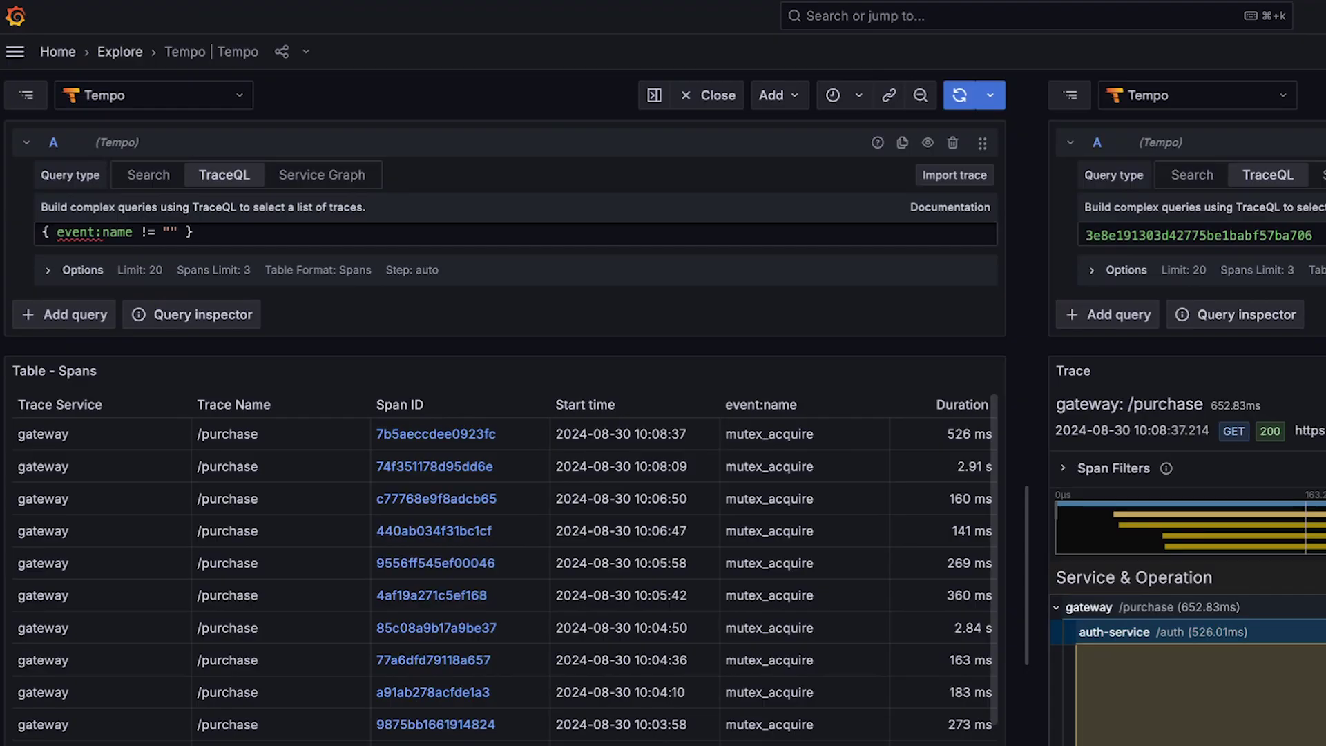
# Add && event:timeSinceStart > 2s and expand a matching span's 2.87s mutex_acquire event
pyautogui.write('&& event:timeS')
pyautogui.write('inceStart > ')
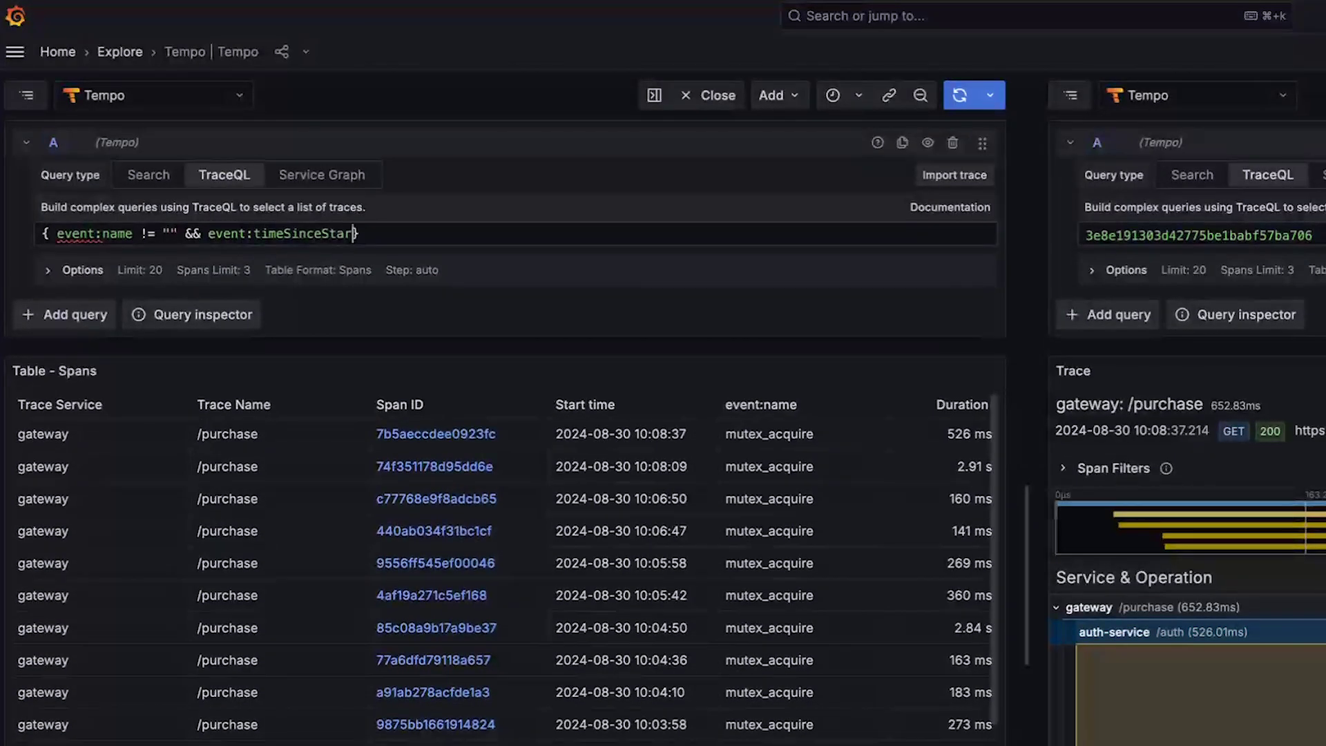
pyautogui.write('2s')
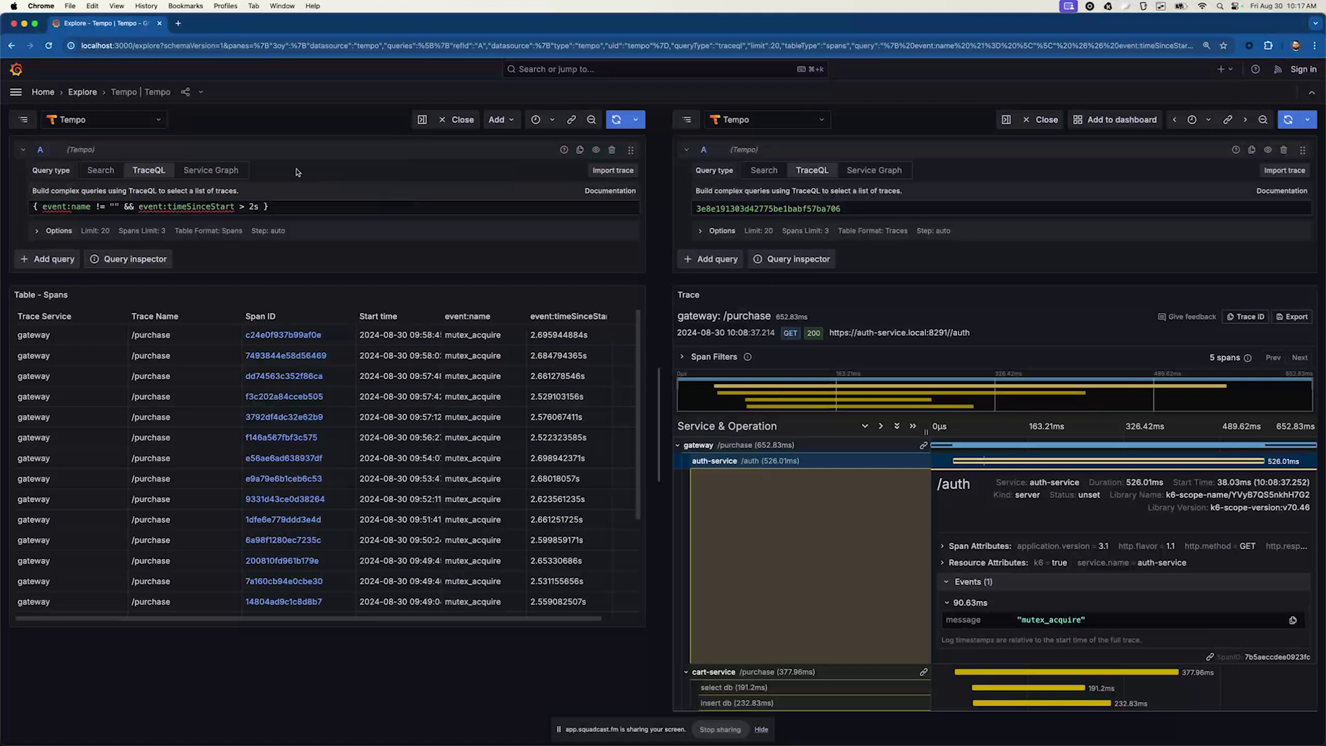
pyautogui.click(293, 338)
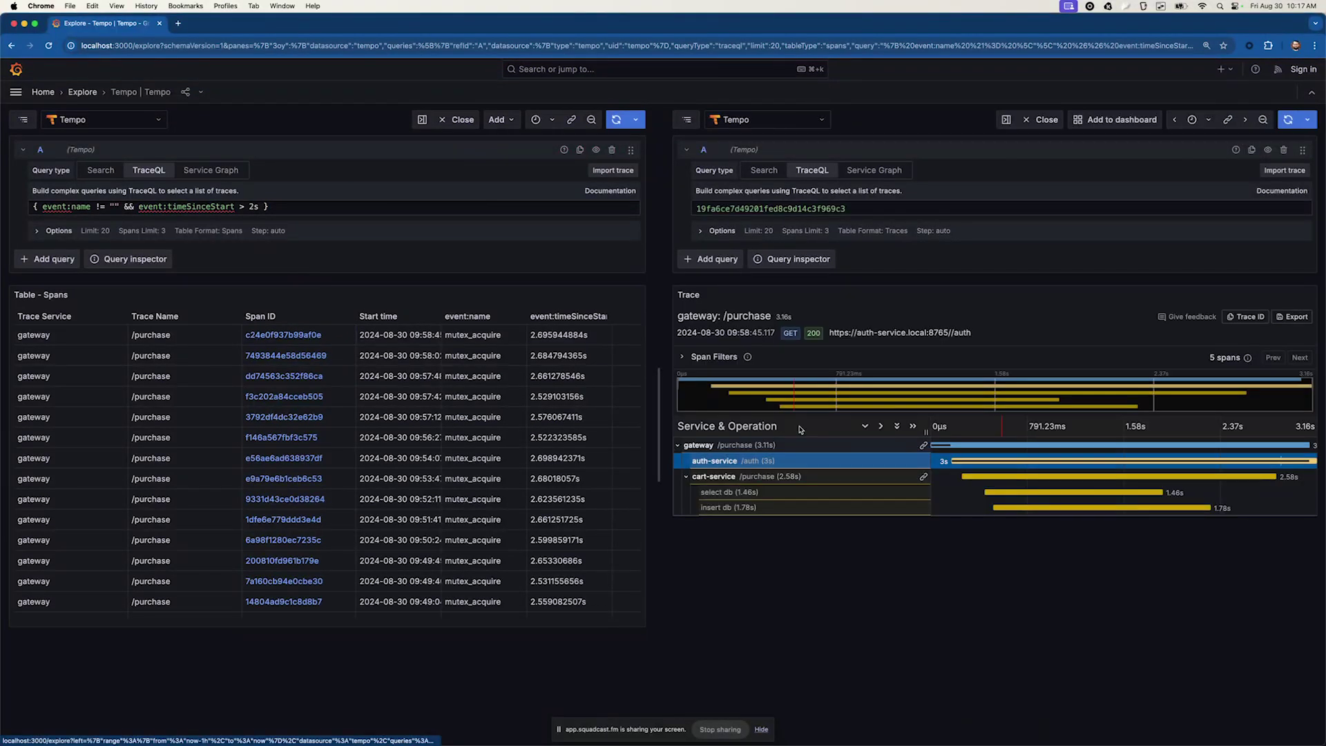
pyautogui.click(1057, 584)
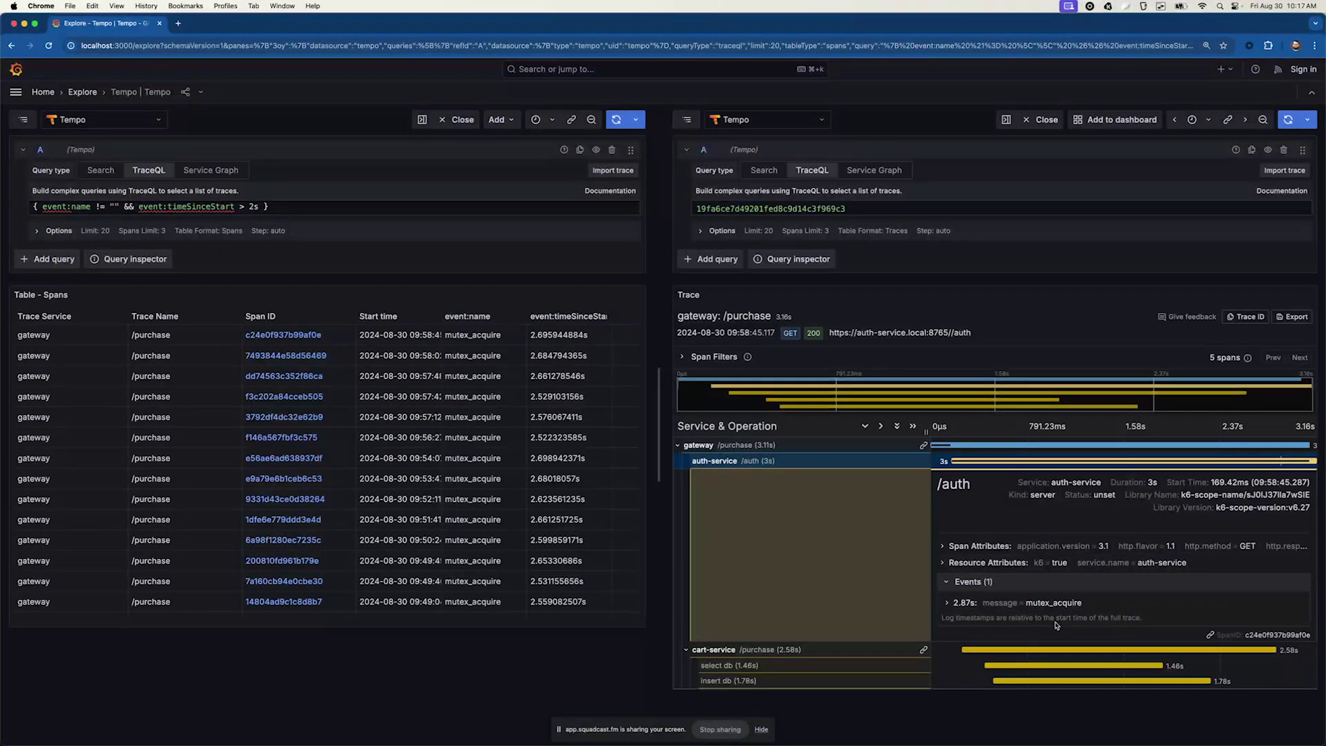
pyautogui.click(1040, 605)
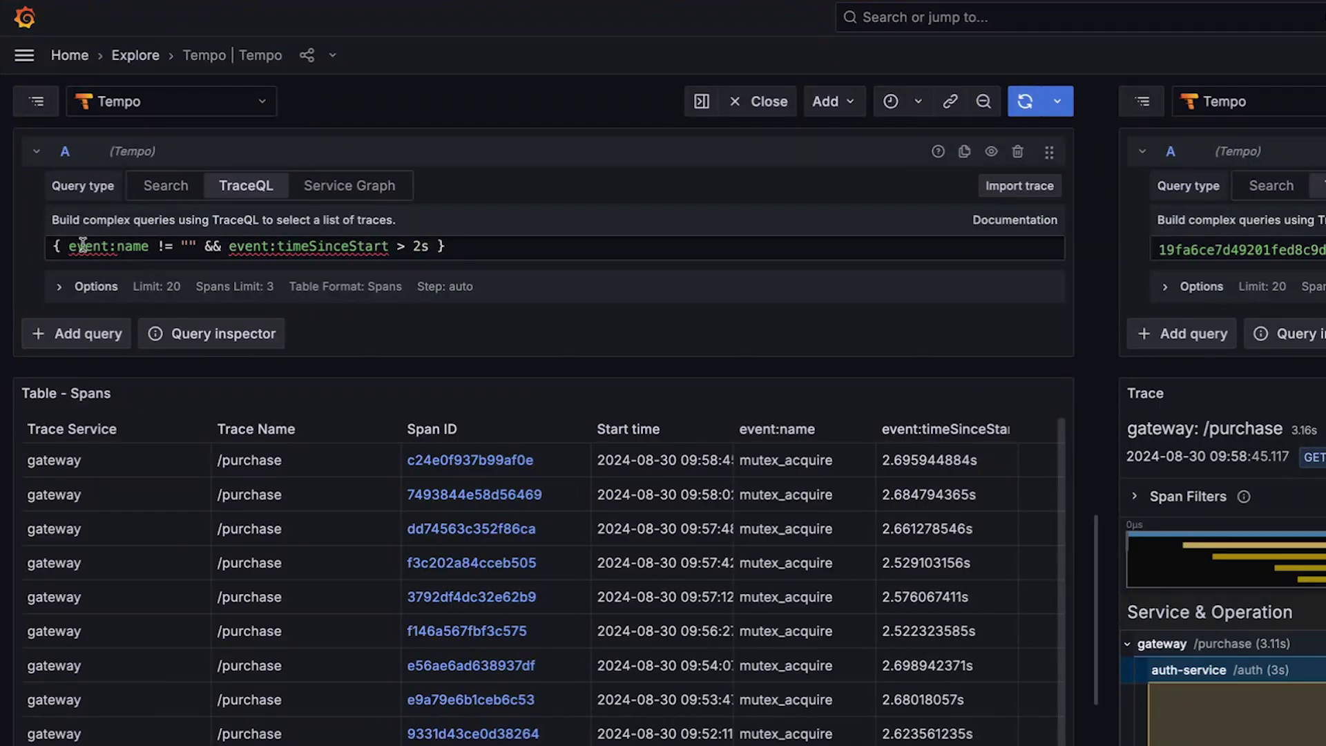
# Highlight the event:name condition and the timeSinceStart intrinsic in the query
pyautogui.moveTo(82, 244); pyautogui.dragTo(173, 253)
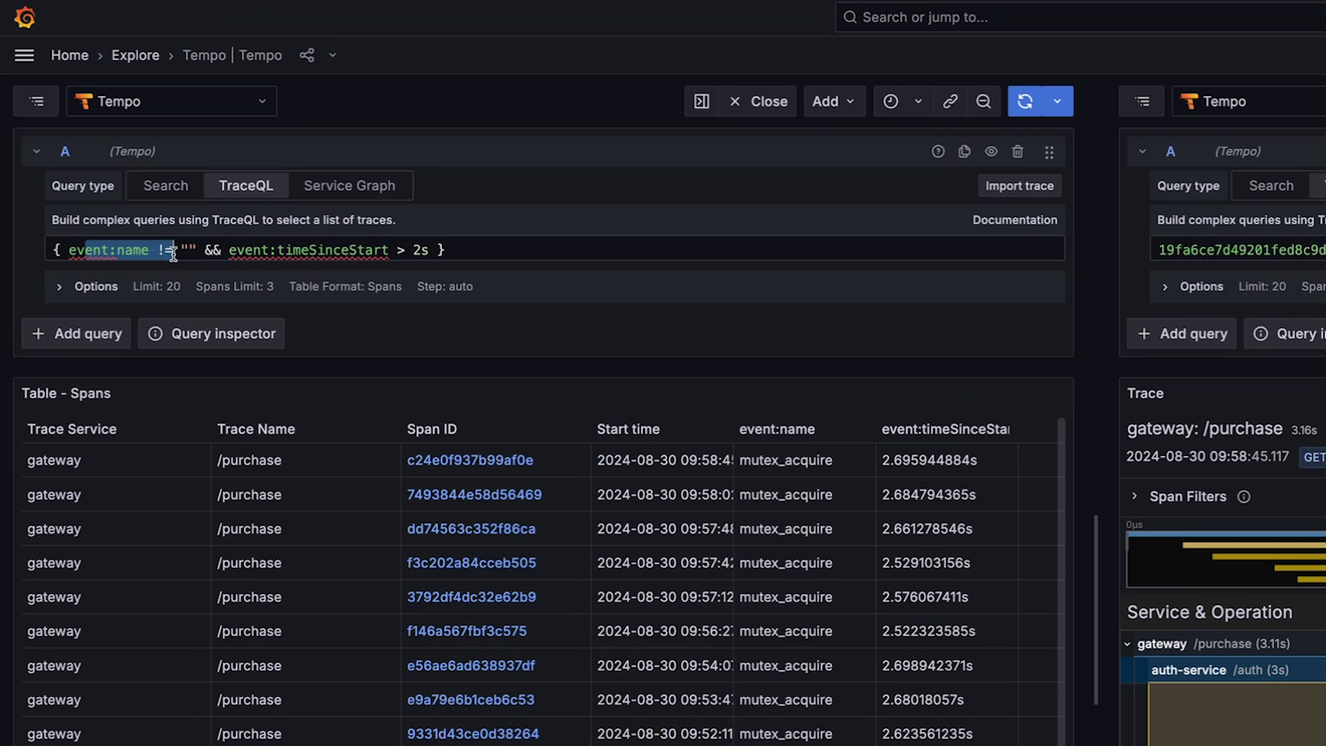
pyautogui.doubleClick(118, 250)
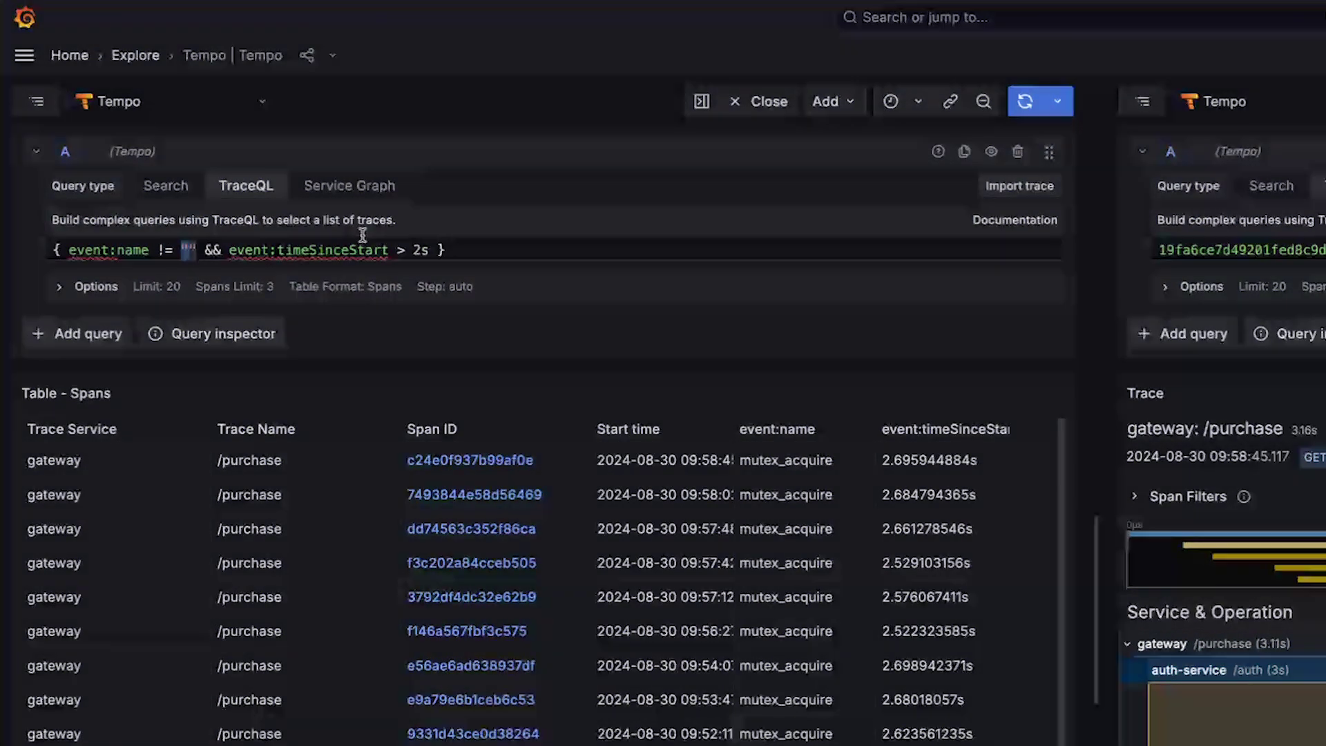
pyautogui.doubleClick(324, 250)
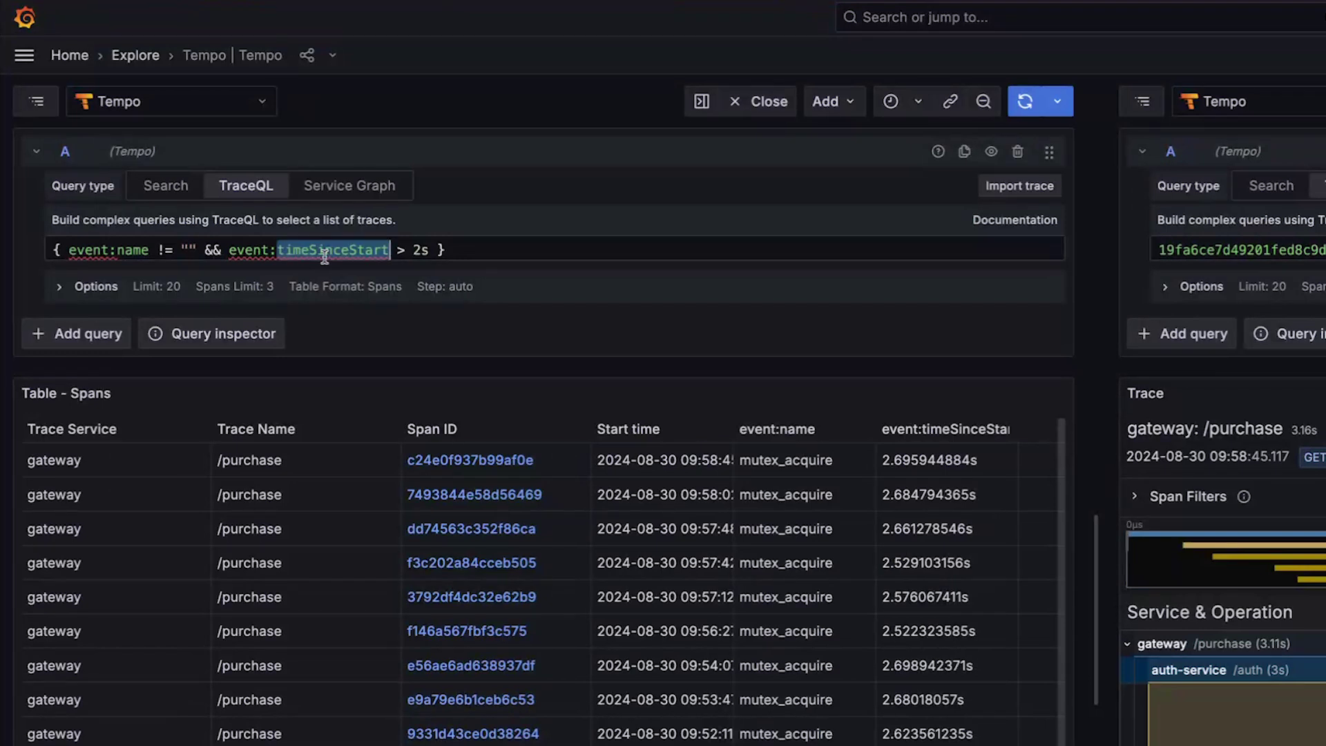
pyautogui.click(413, 257)
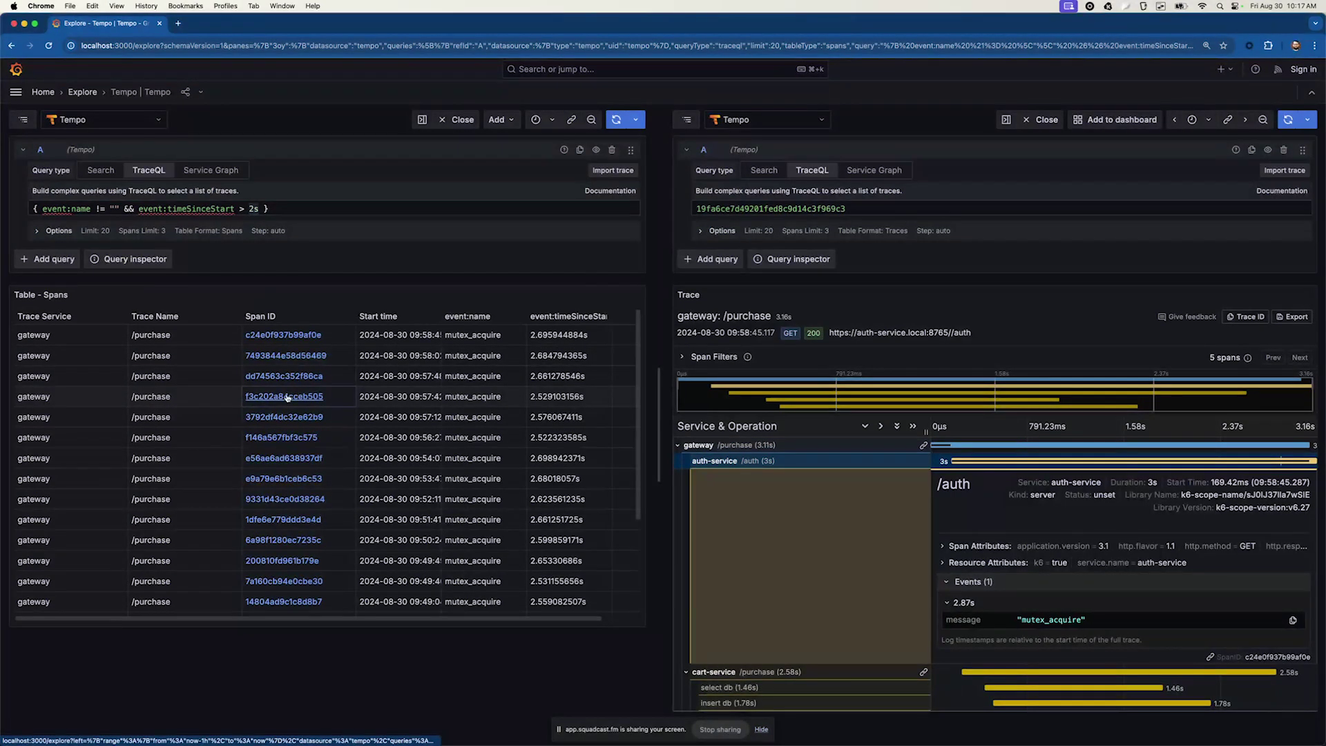
# Open another matching trace, show the auth-service mutex_acquire event at 2.75s, and select the query
pyautogui.click(311, 417)
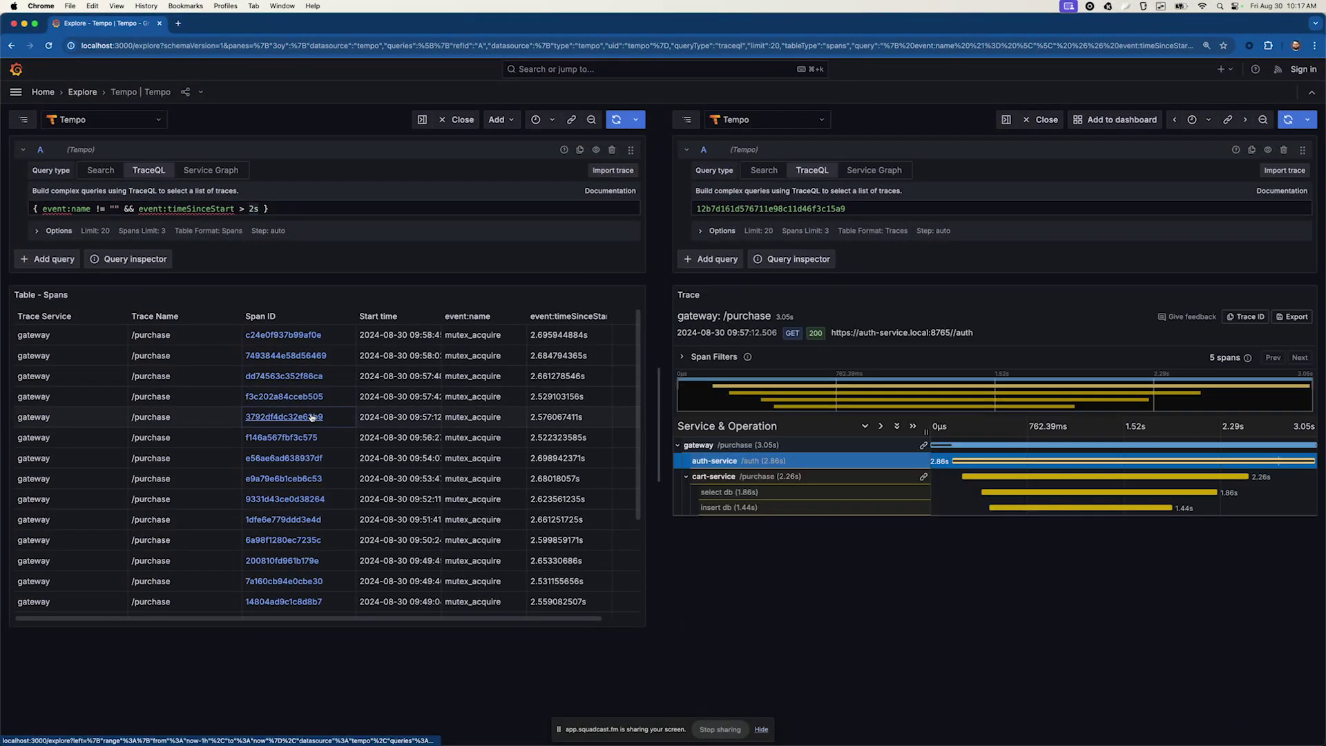
pyautogui.click(732, 461)
pyautogui.click(1066, 585)
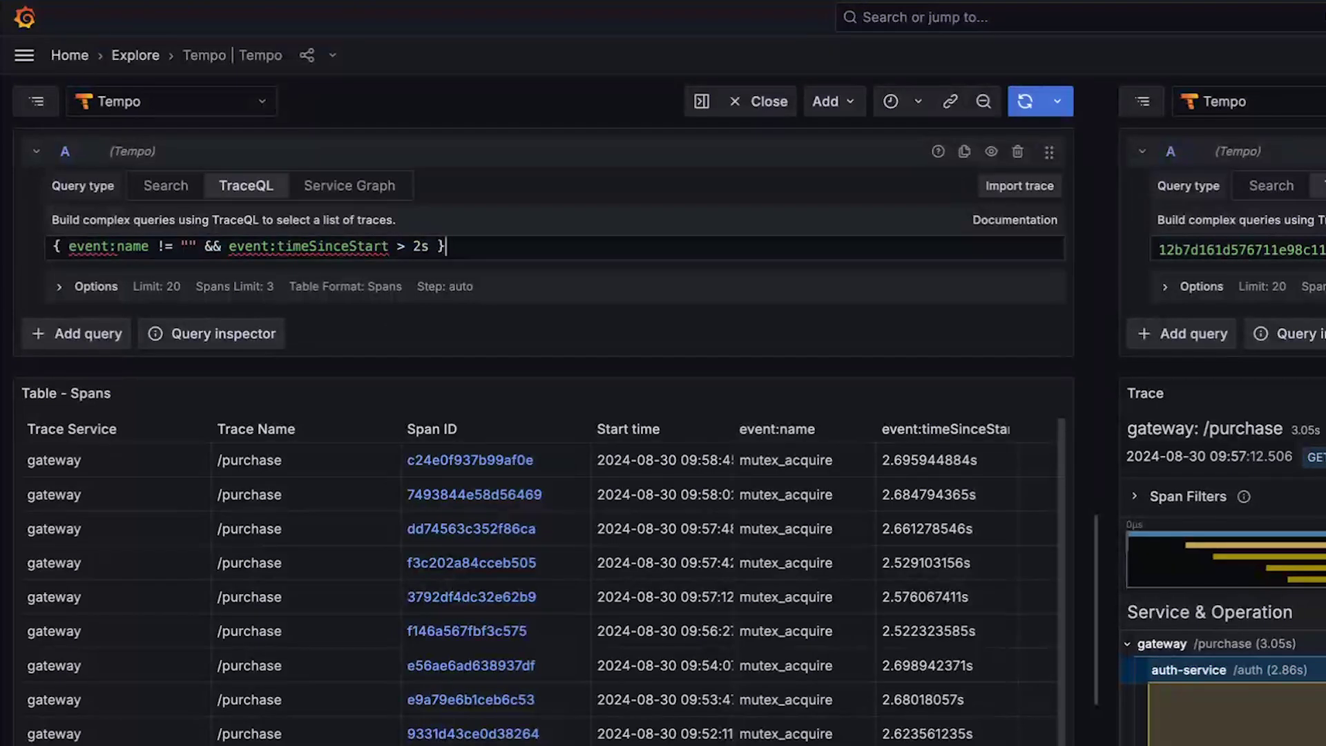
pyautogui.moveTo(69, 246); pyautogui.dragTo(440, 246)
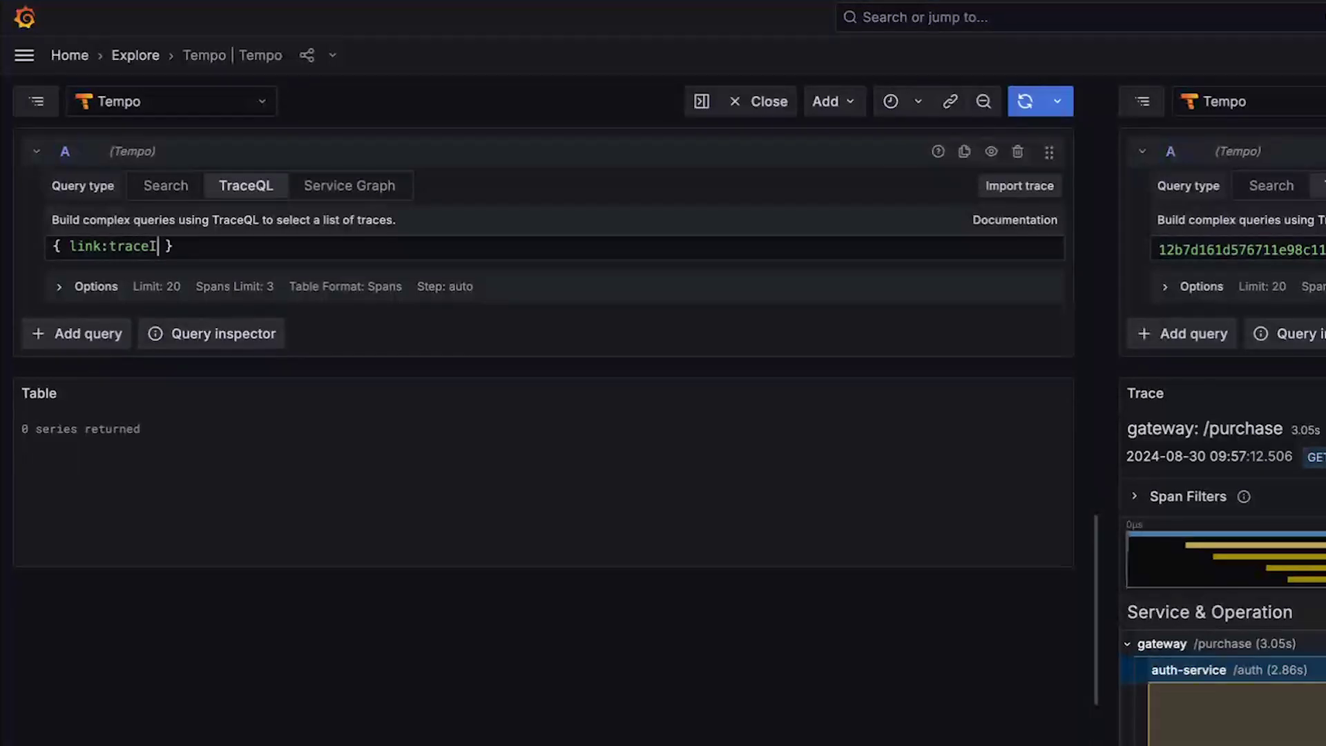
# Run { link:traceID != "" } after correcting the mistyped operator
pyautogui.write('D 1=')
pyautogui.press('BackSpace')
pyautogui.press('BackSpace')
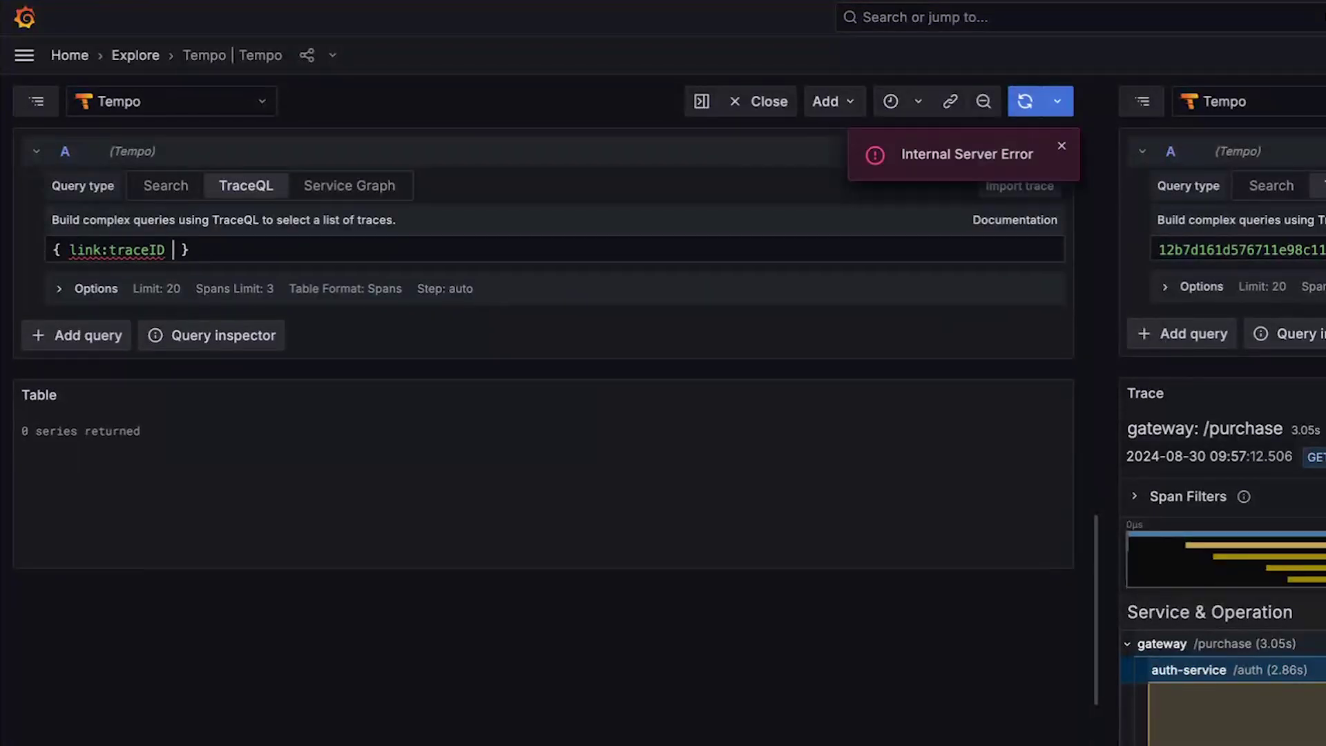
pyautogui.write('!= ""')
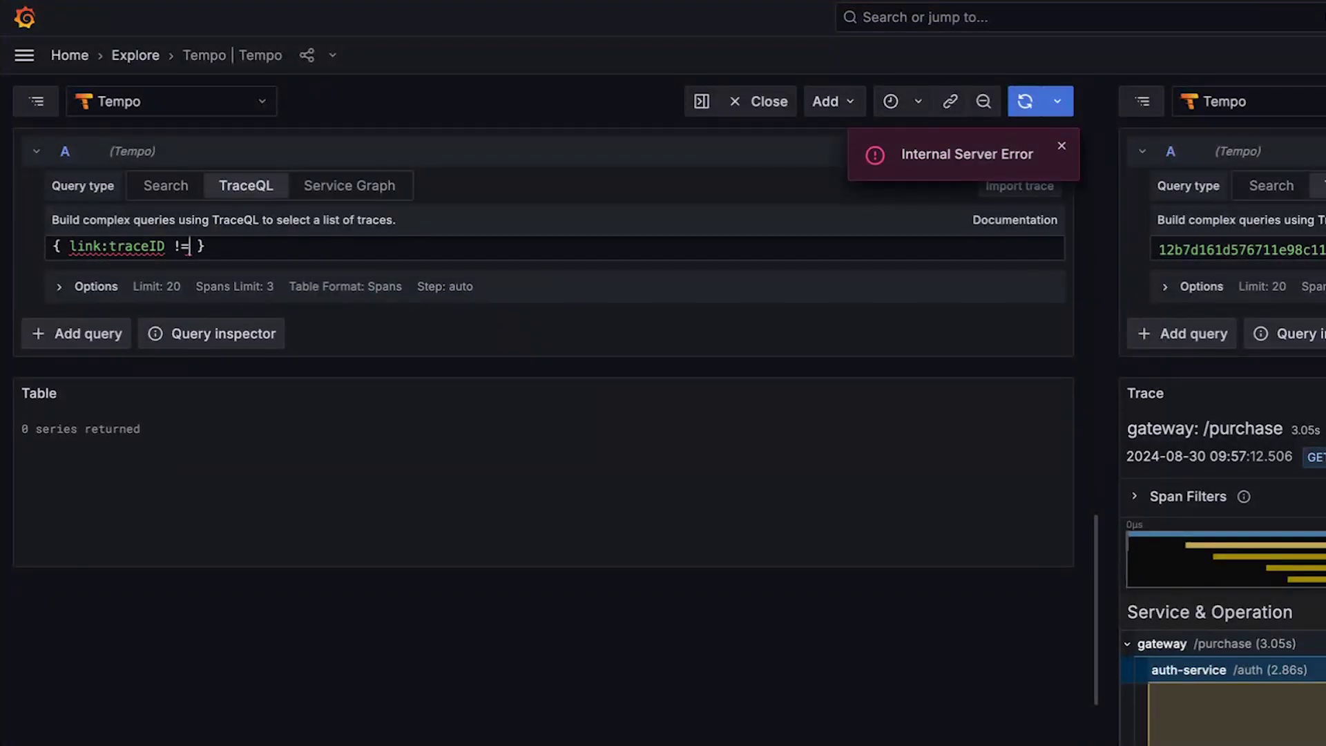
pyautogui.hotkey('shift', 'Return')
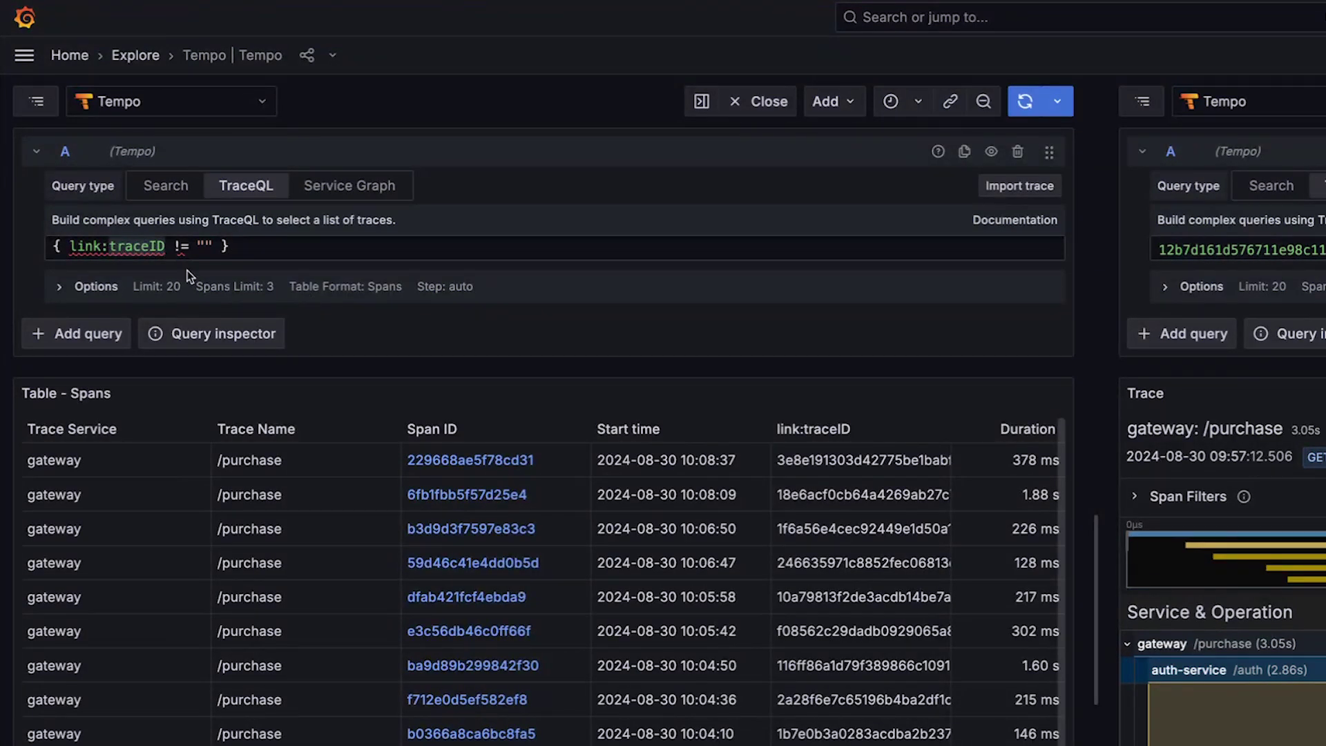
# Open the first result's trace and expand the cart-service span's link references
pyautogui.click(445, 460)
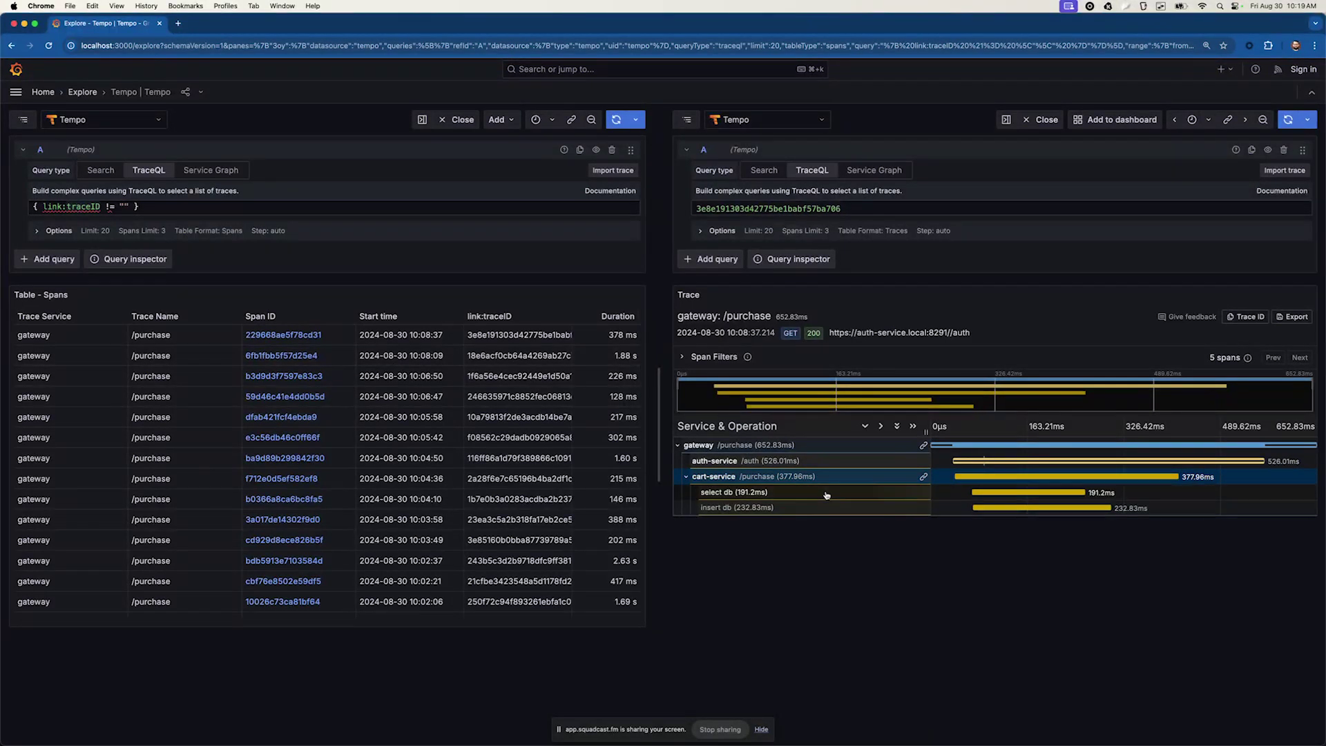
pyautogui.click(780, 477)
pyautogui.click(970, 611)
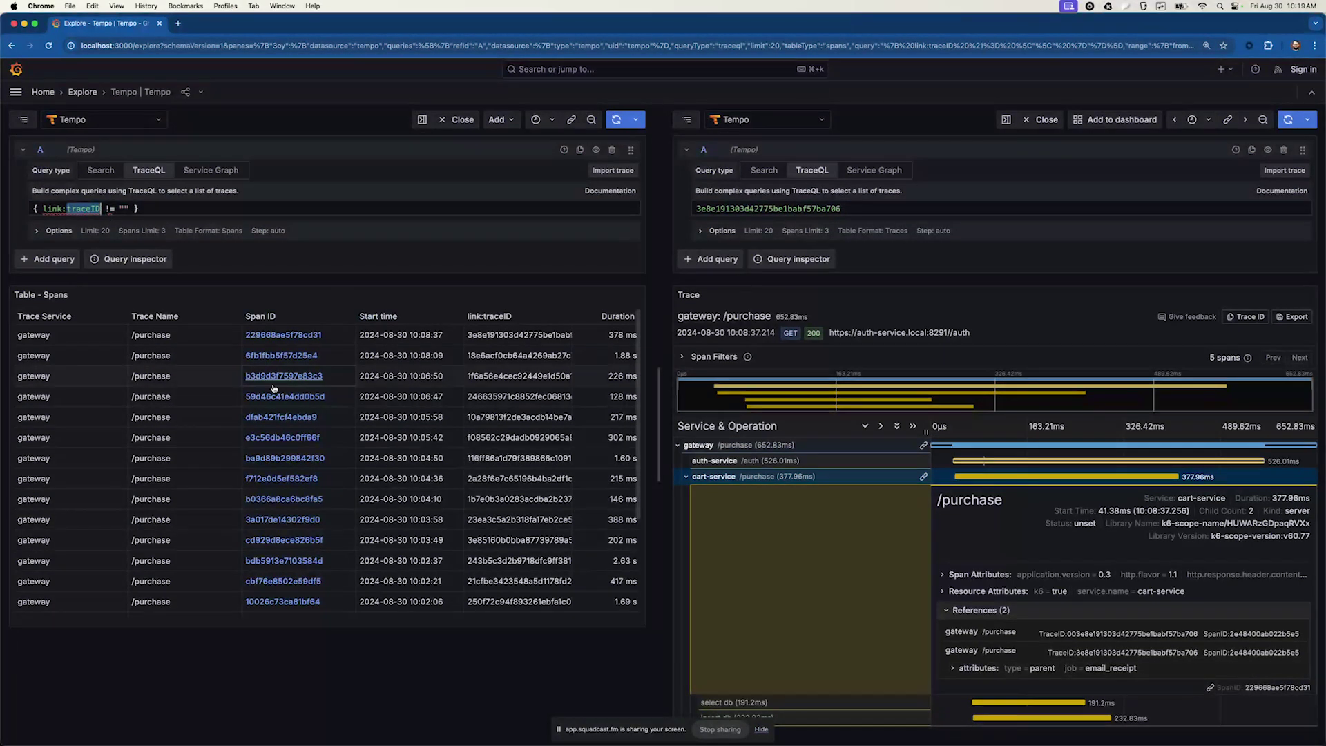
# Open span ba9d89b299842f30's trace and show the cart-service span's two links, job email_receipt, type parent
pyautogui.click(280, 458)
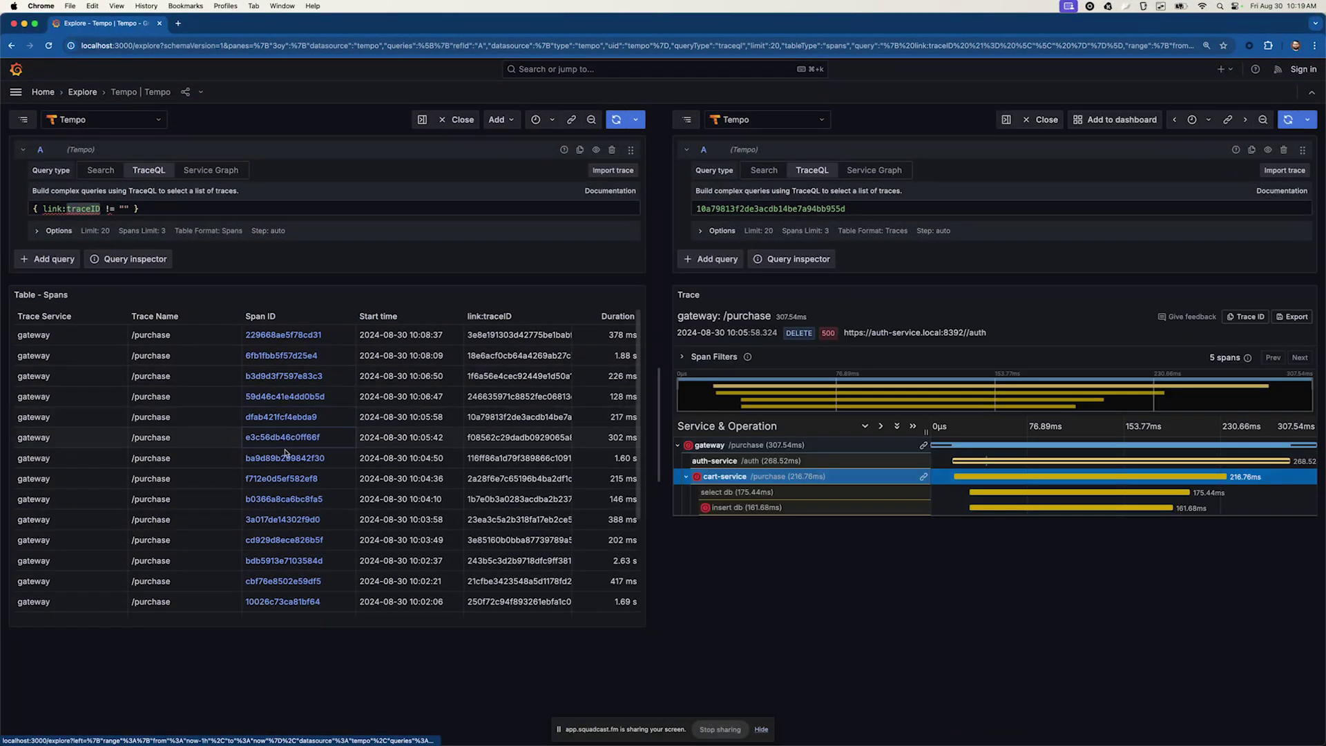
pyautogui.click(884, 478)
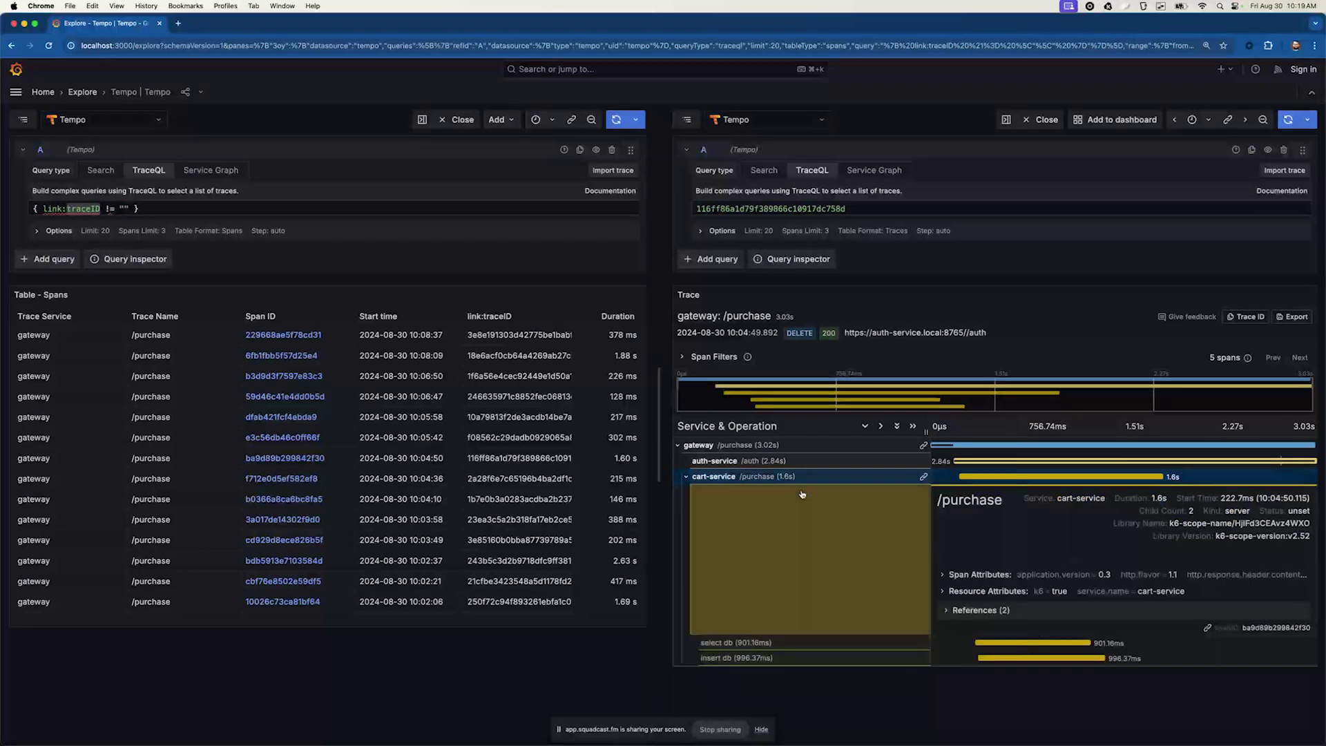
pyautogui.click(1007, 612)
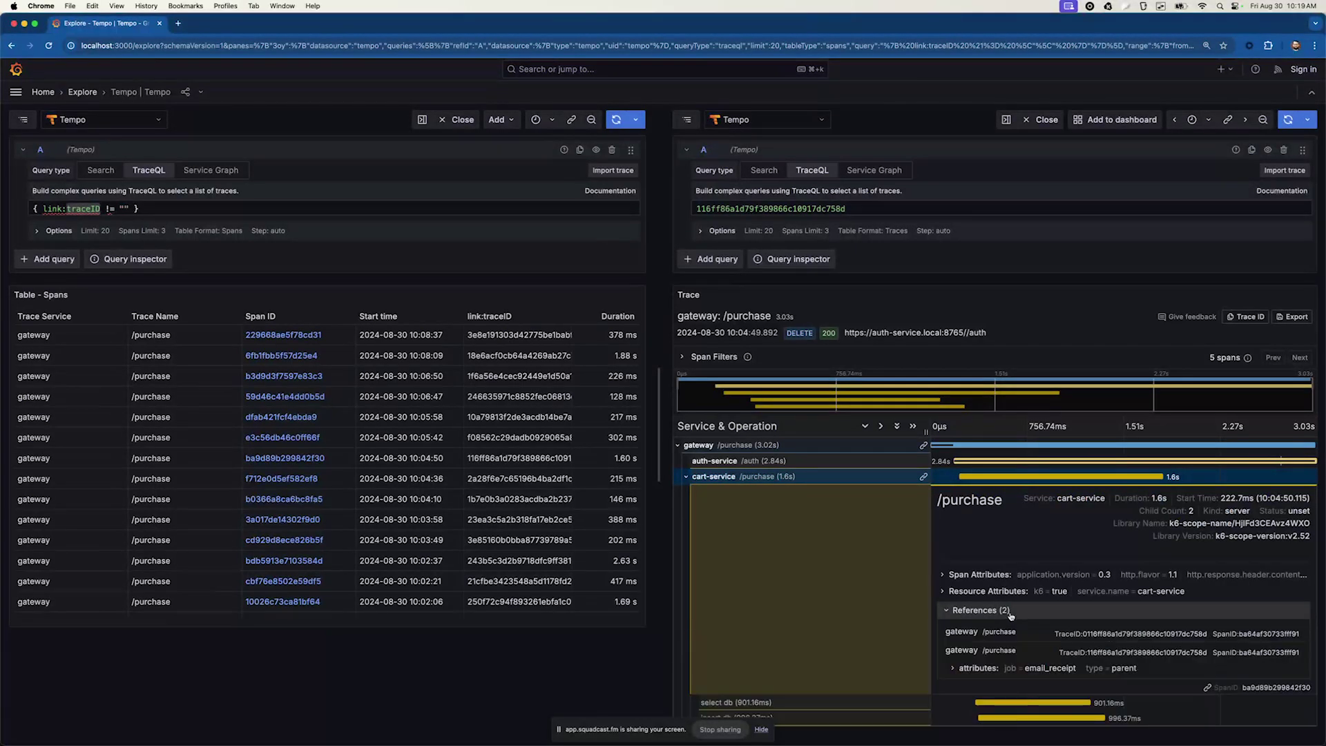
pyautogui.click(983, 668)
pyautogui.click(984, 668)
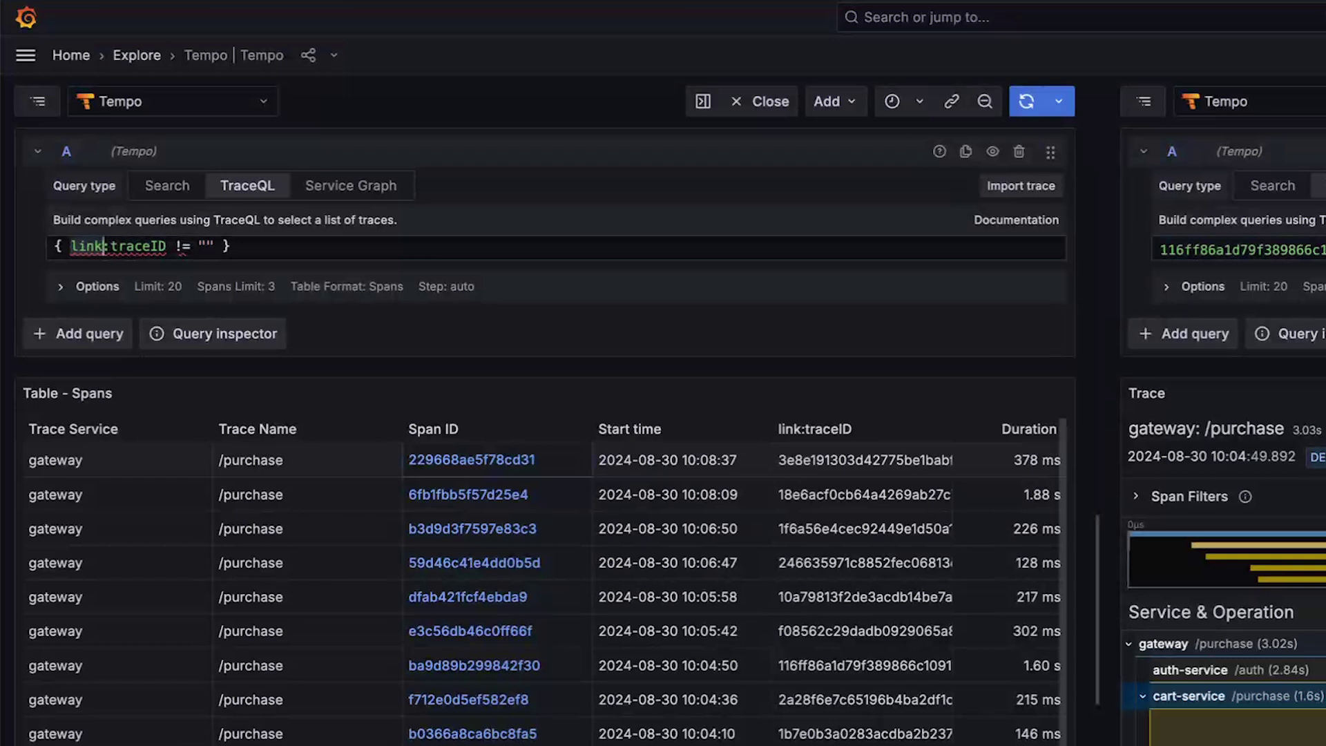
# Replace the :traceID condition with a link.job = "email_recip…" filter in the query
pyautogui.hotkey('shift', 'End')
pyautogui.hotkey('shift', 'Left')
pyautogui.hotkey('shift', 'Left')
pyautogui.write('.')
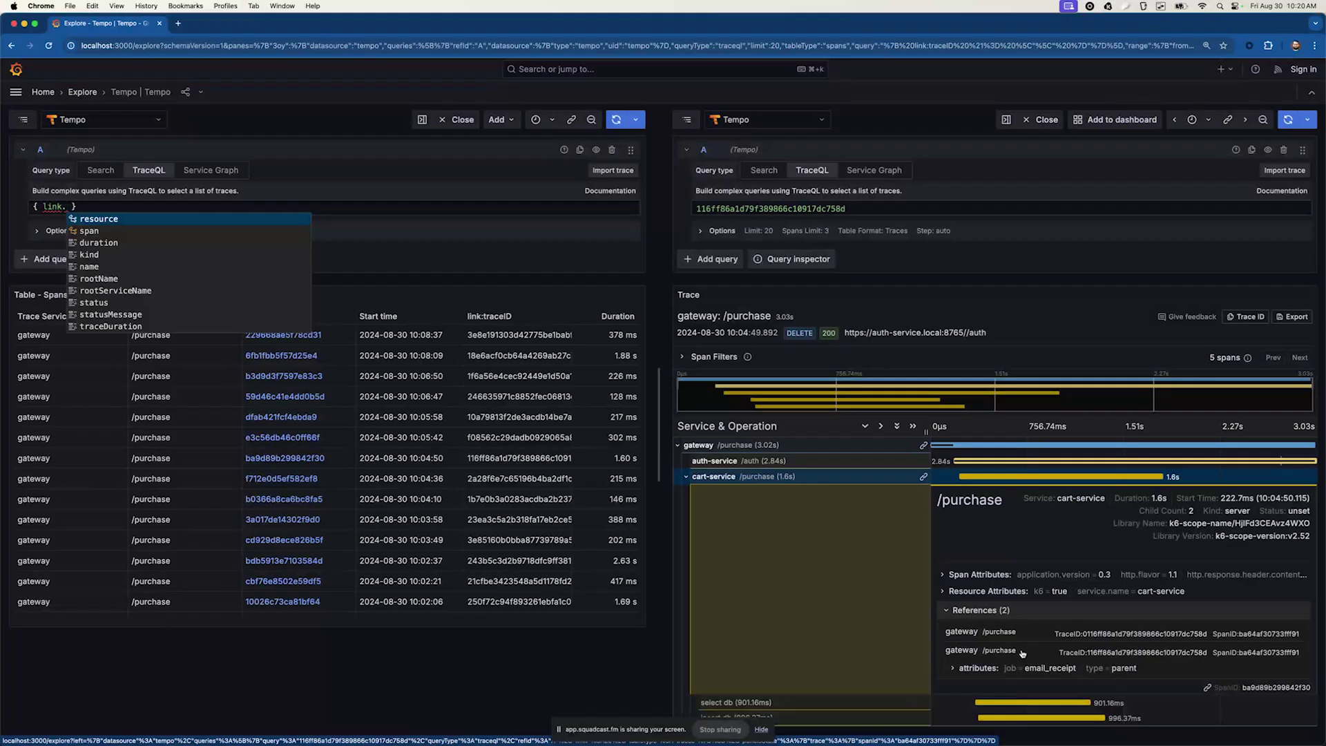
pyautogui.write('job = "ema')
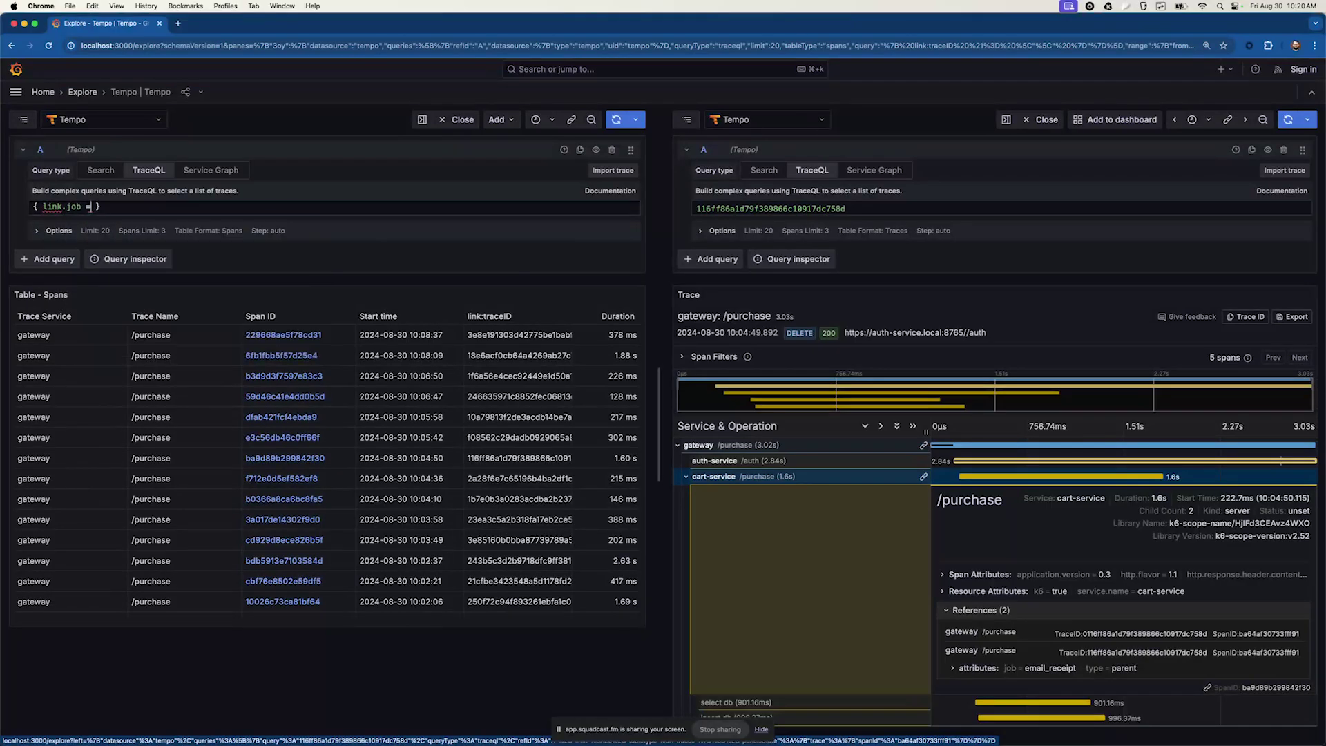
pyautogui.write('il_recip')
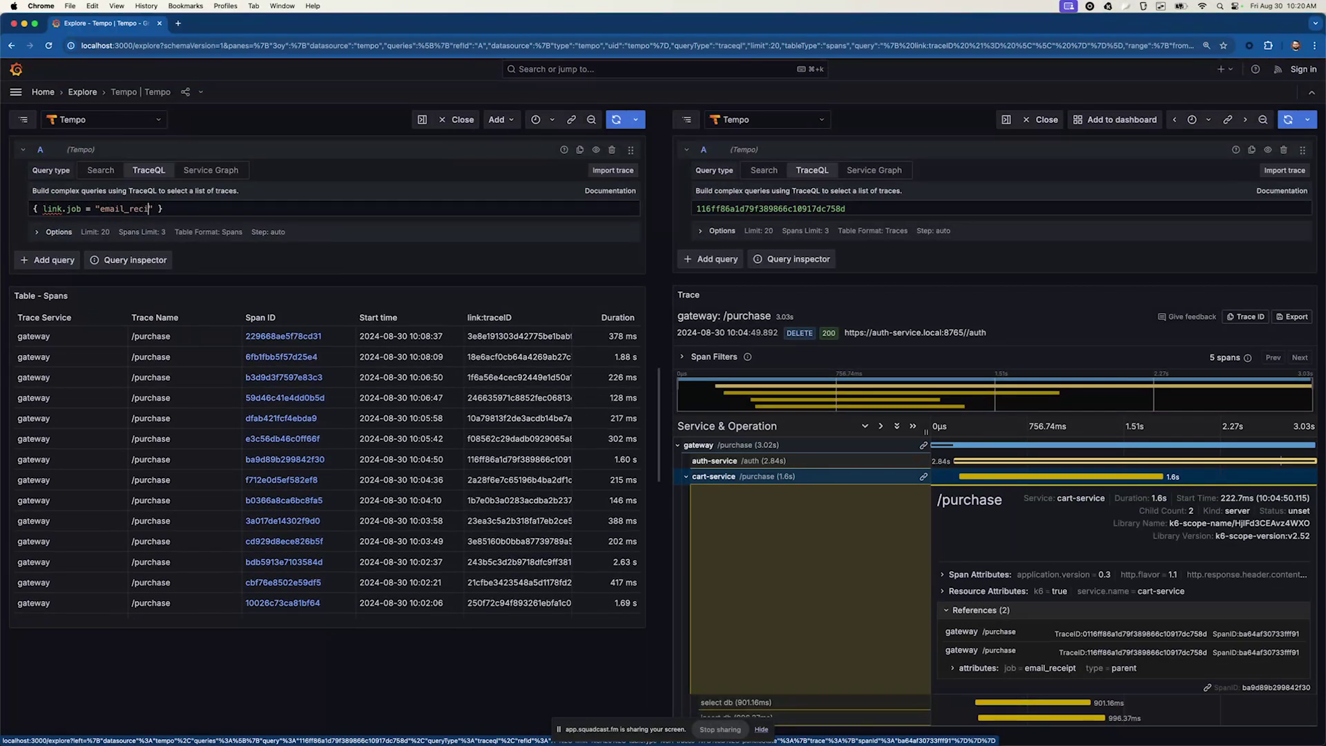
# Correct the value to "email_receipt" and run { link.job = "email_receipt" }
pyautogui.hotkey('shift', 'Return')
pyautogui.press('Delete')
pyautogui.press('Delete')
pyautogui.press('Delete')
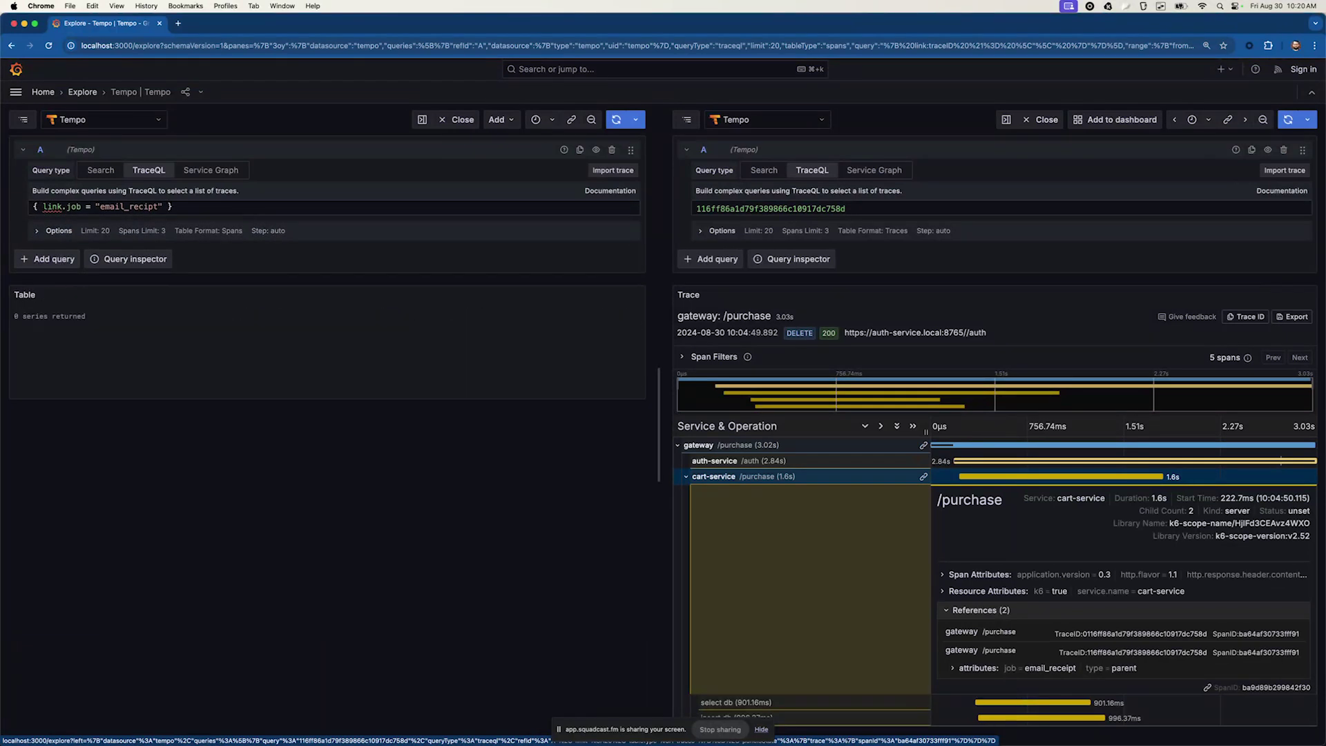
pyautogui.press('BackSpace')
pyautogui.press('BackSpace')
pyautogui.write('eipt" }')
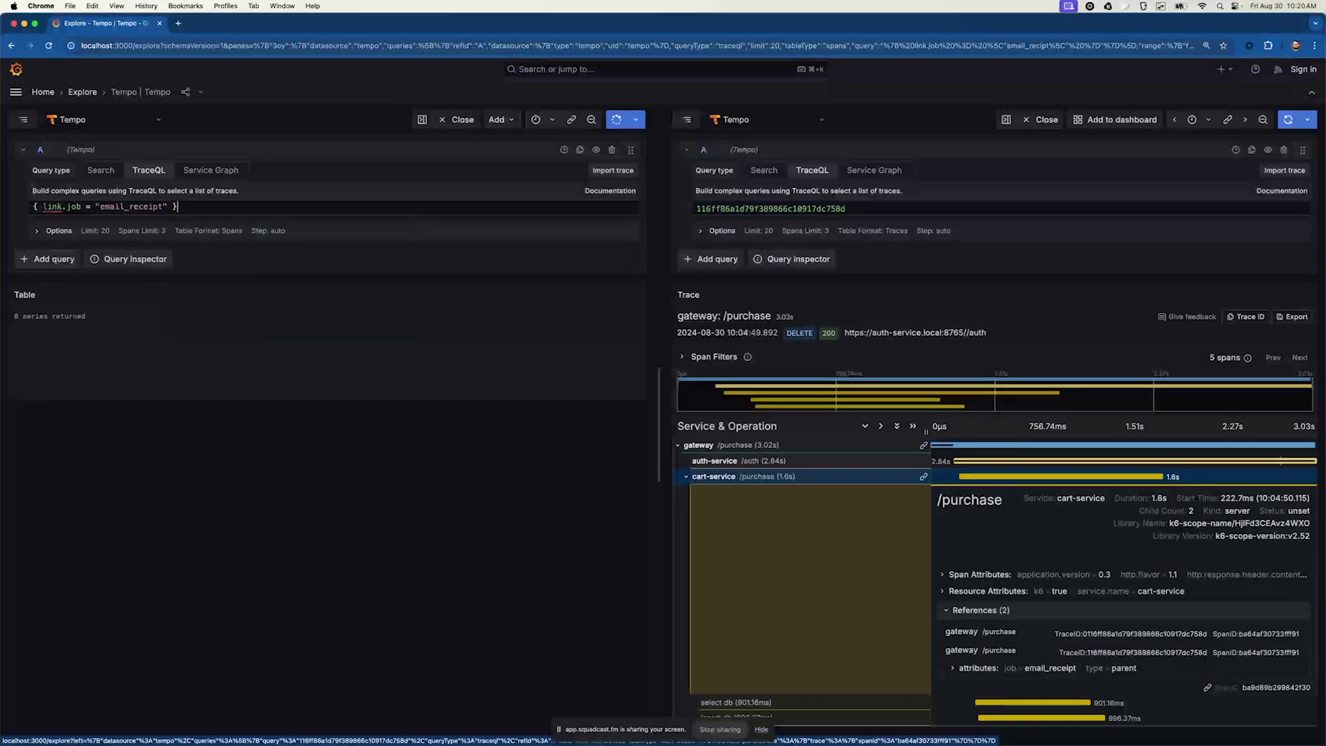
pyautogui.hotkey('shift', 'Return')
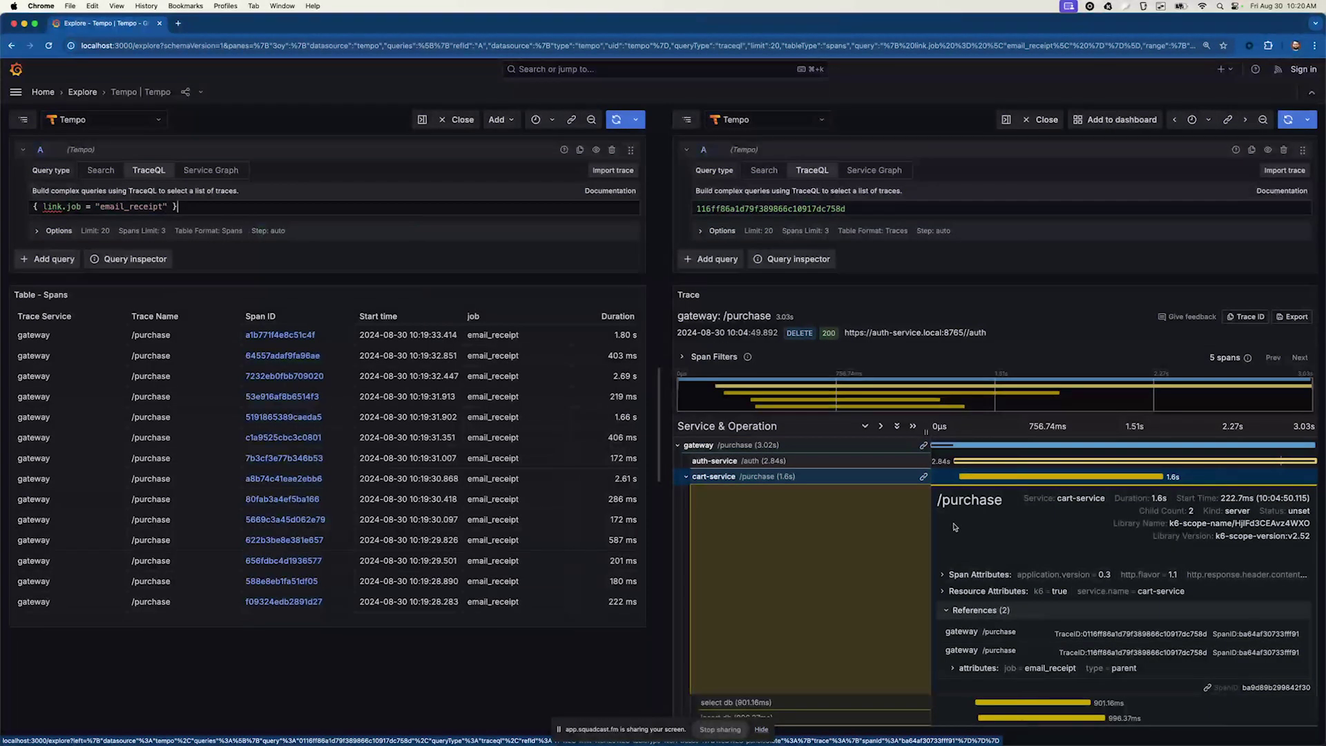
# Show the first matching span's link references, then begin a new span. query
pyautogui.click(300, 335)
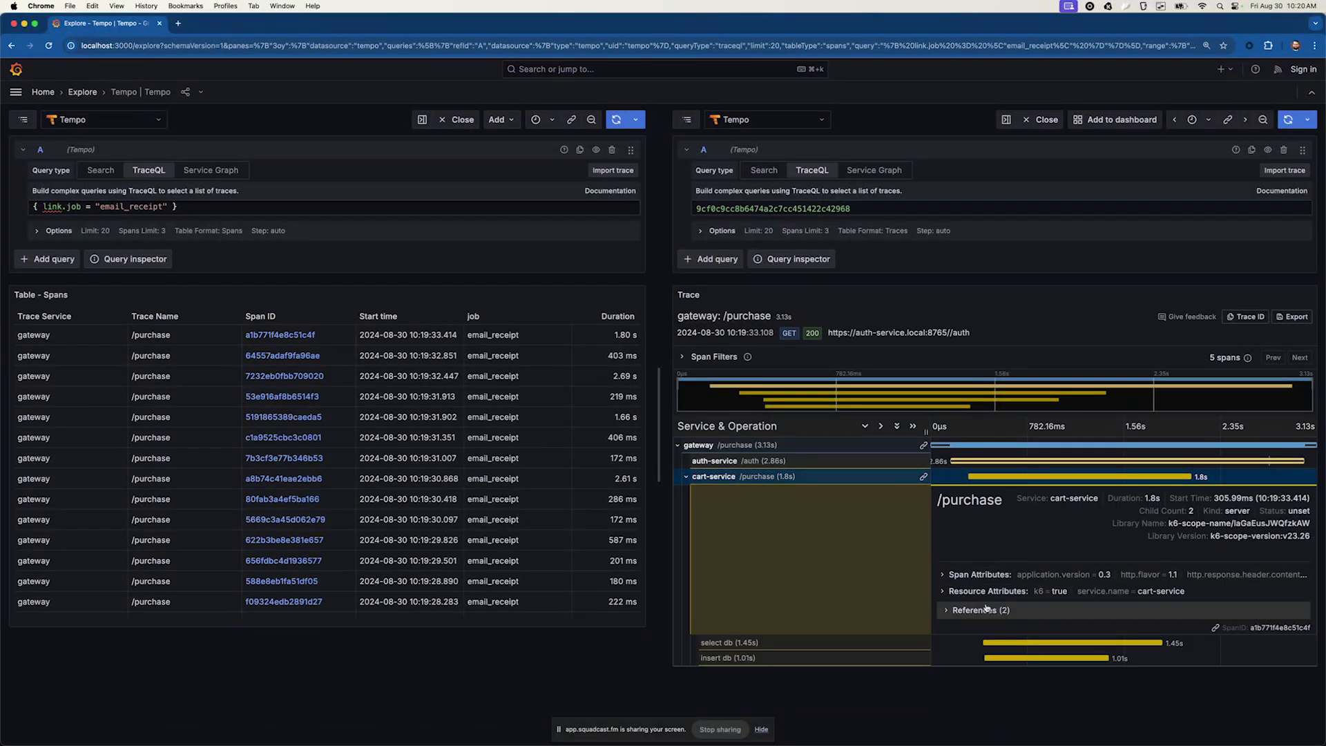
pyautogui.click(986, 609)
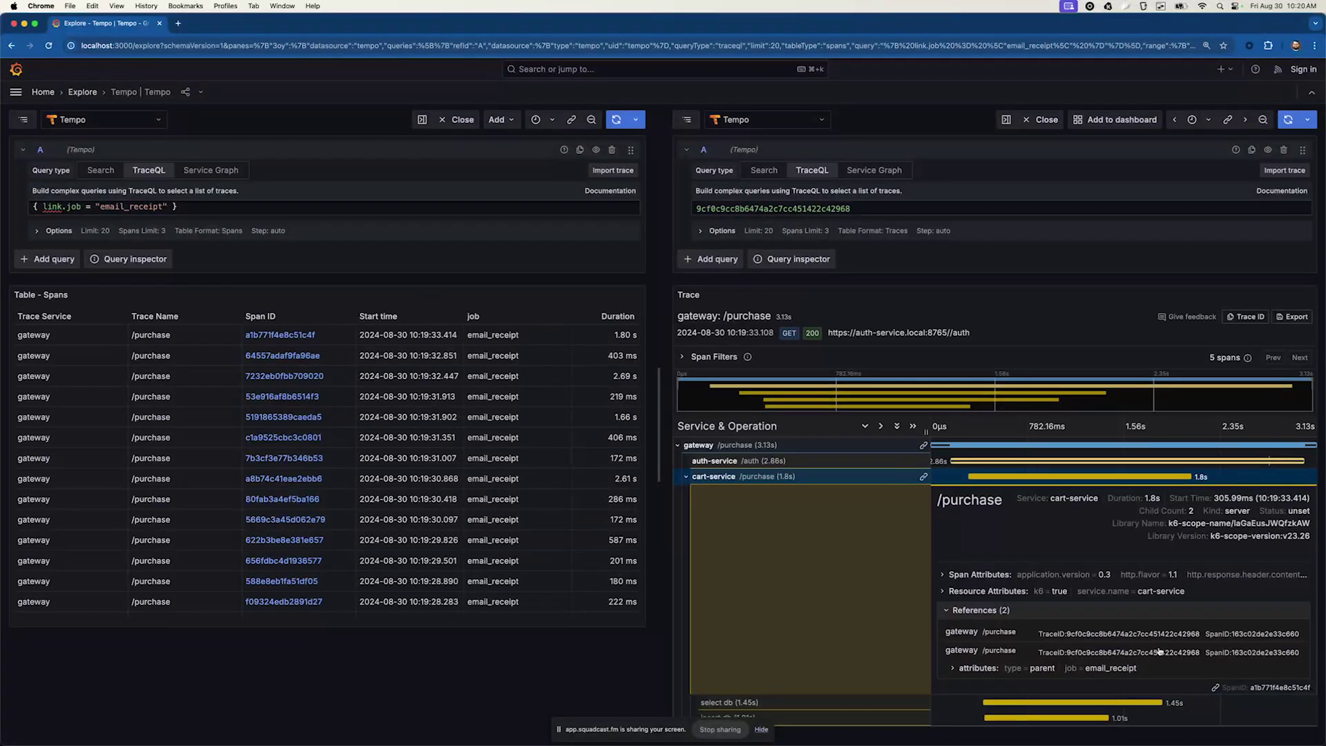
pyautogui.click(66, 208)
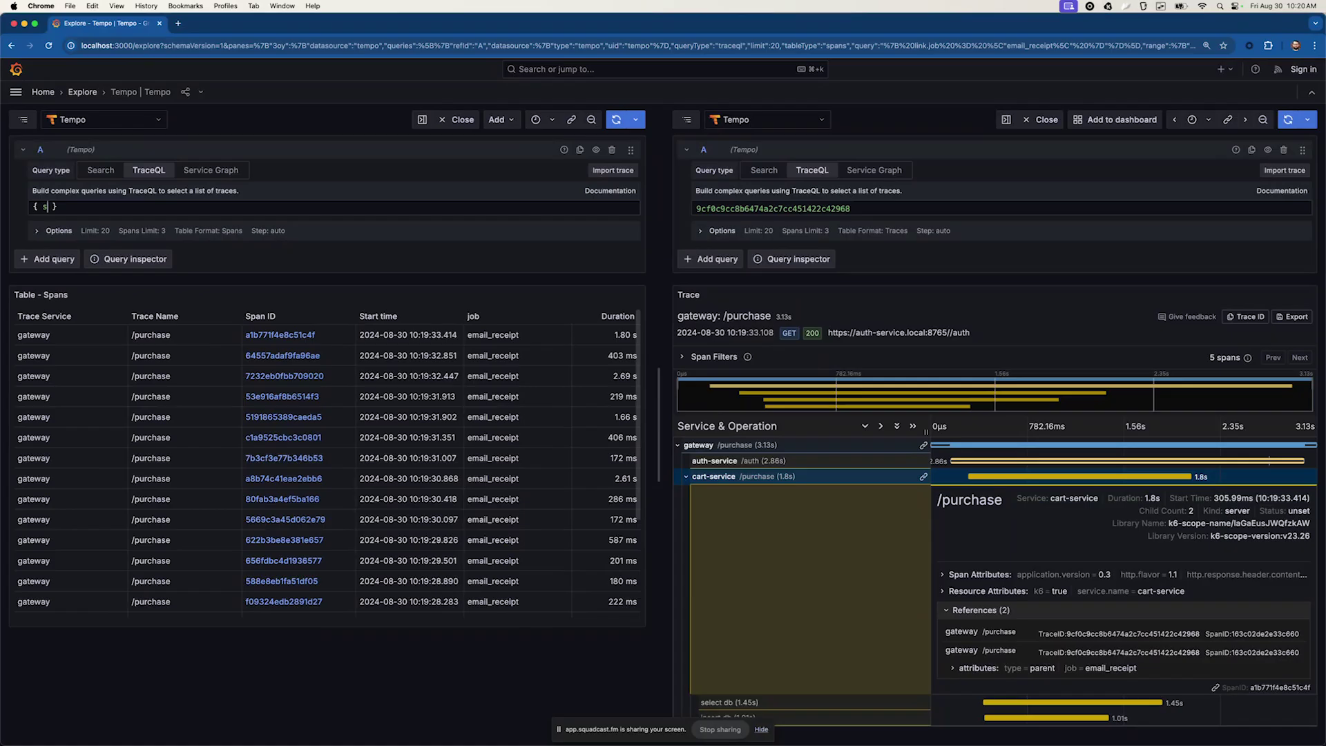
pyautogui.write('pan.')
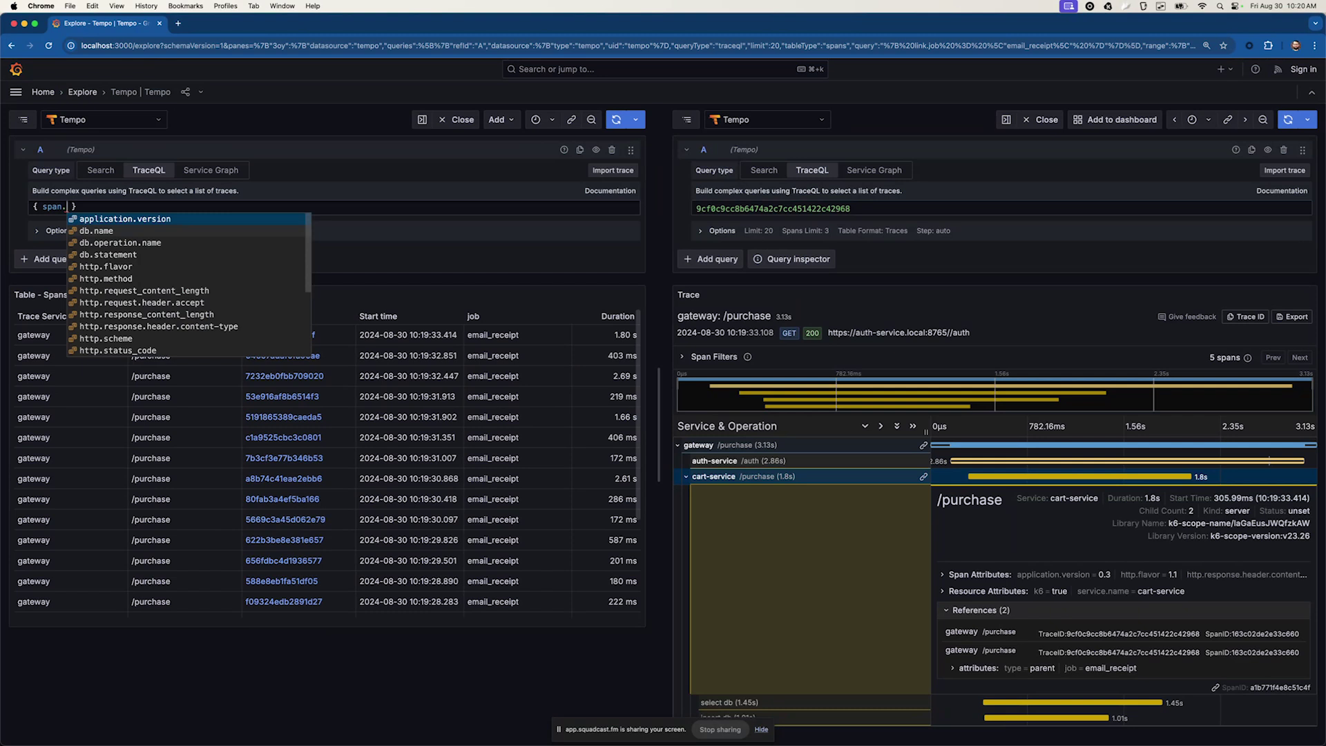
# Run { span.http.request.header.accept = "application/json" } using the autocomplete suggestions
pyautogui.press('Down')
pyautogui.press('Down')
pyautogui.press('Down')
pyautogui.press('Down')
pyautogui.press('Down')
pyautogui.press('Down')
pyautogui.press('Down')
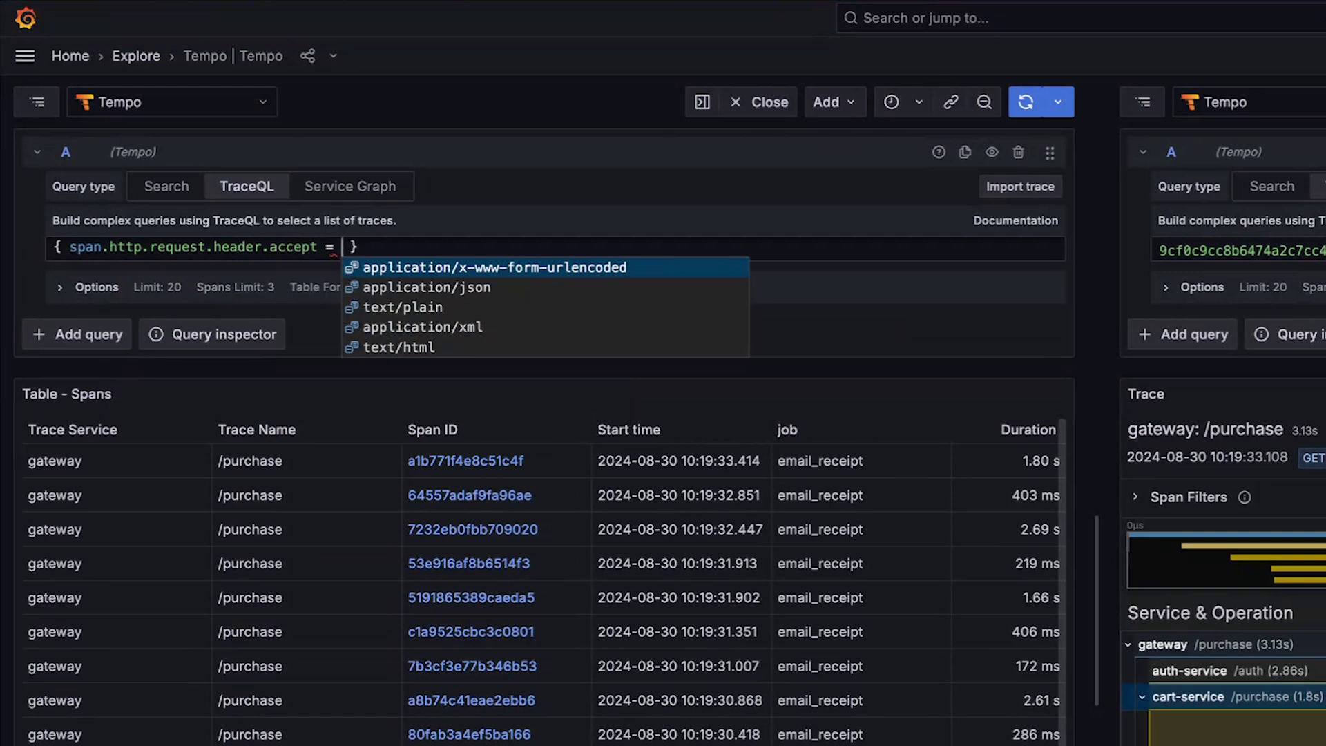
pyautogui.press('Down')
pyautogui.press('Down')
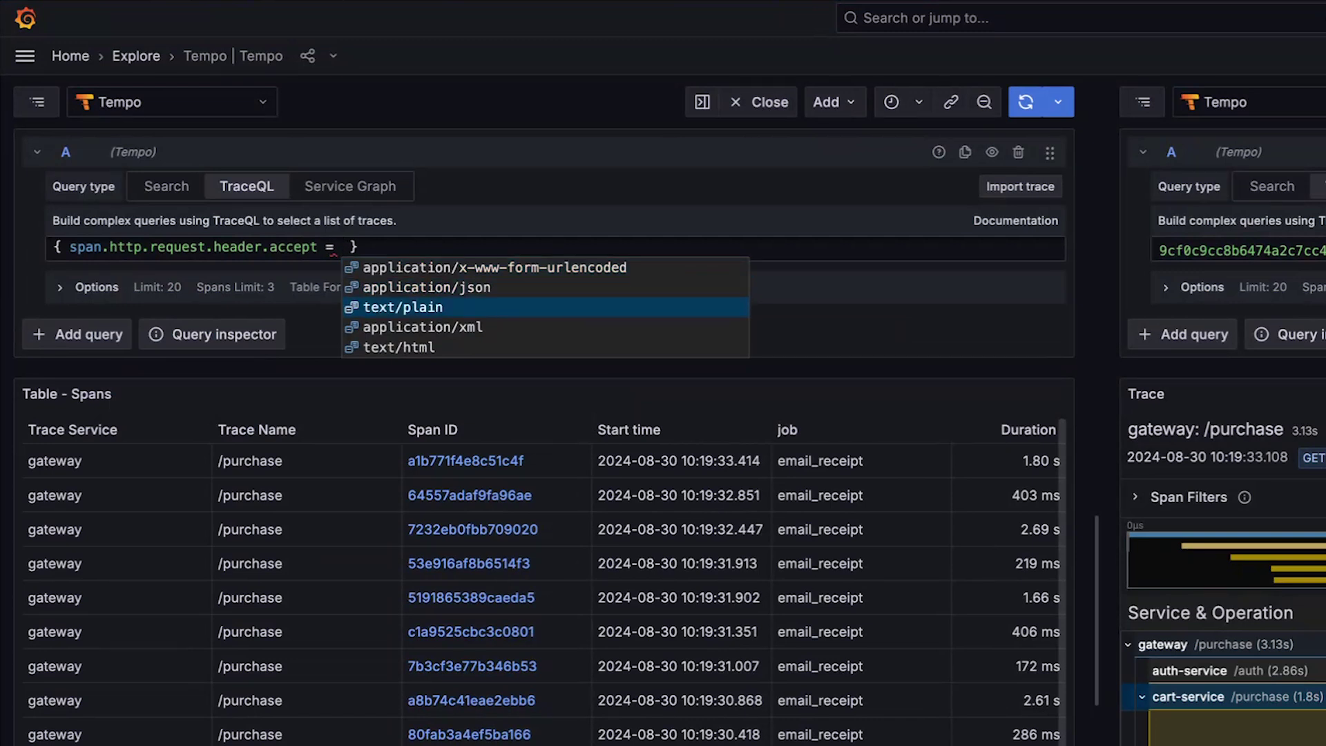
pyautogui.press('Down')
pyautogui.press('Up')
pyautogui.press('Up')
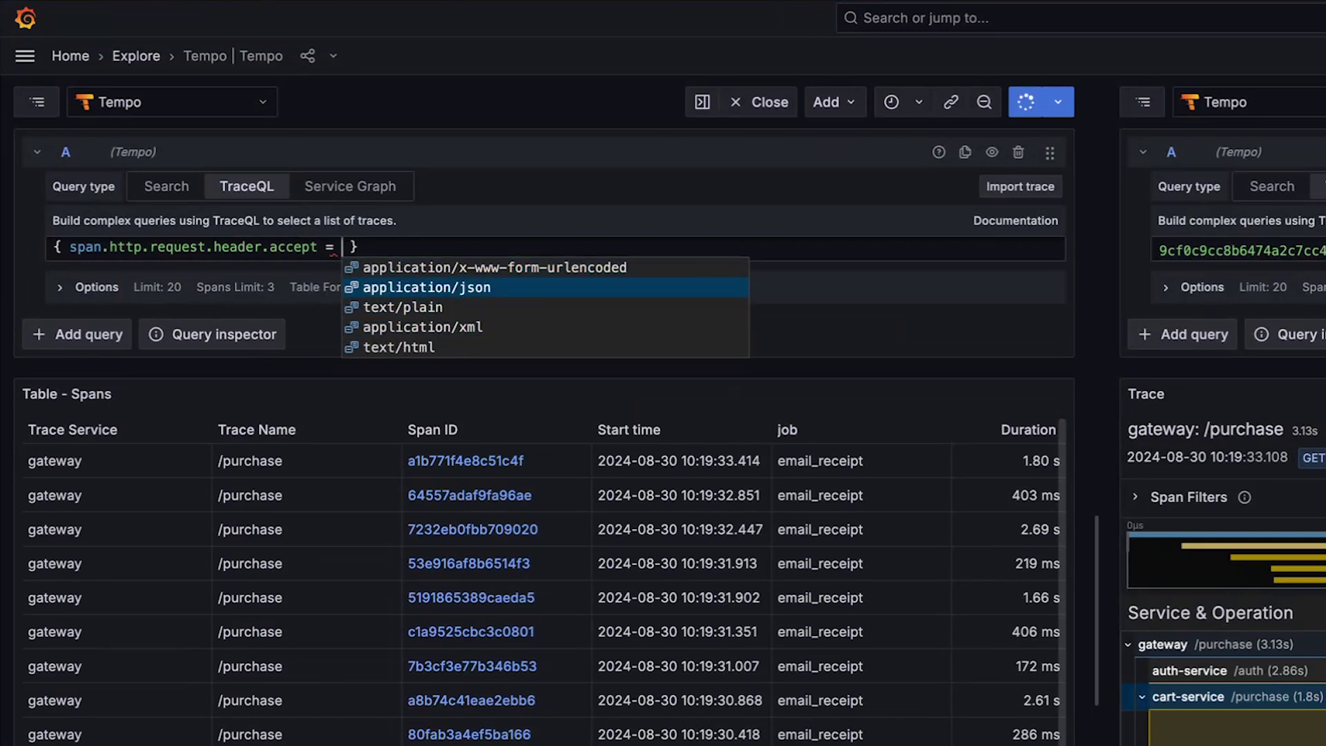
pyautogui.press('Return')
pyautogui.hotkey('shift', 'Return')
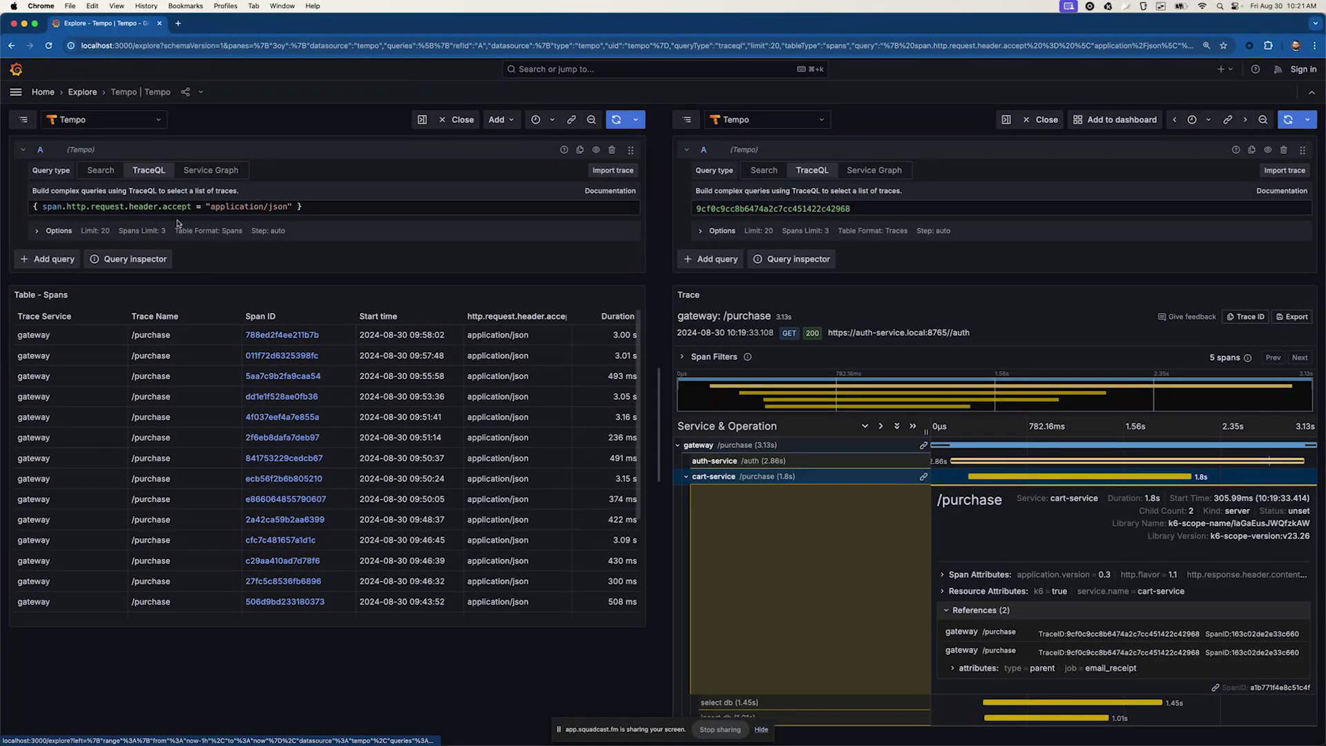
# Open span 788ed2f4ee211b7b's trace and show the gateway span's accept header ["application/json"]
pyautogui.click(281, 335)
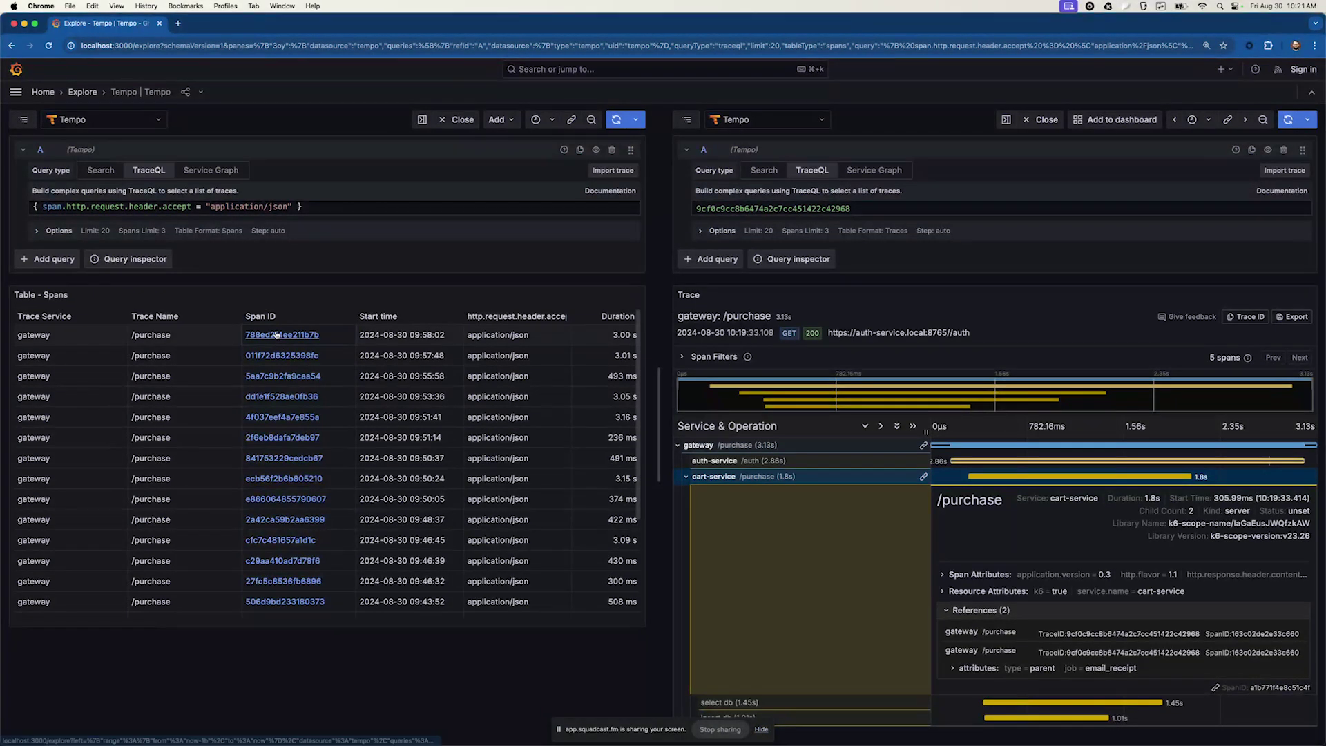
pyautogui.click(927, 449)
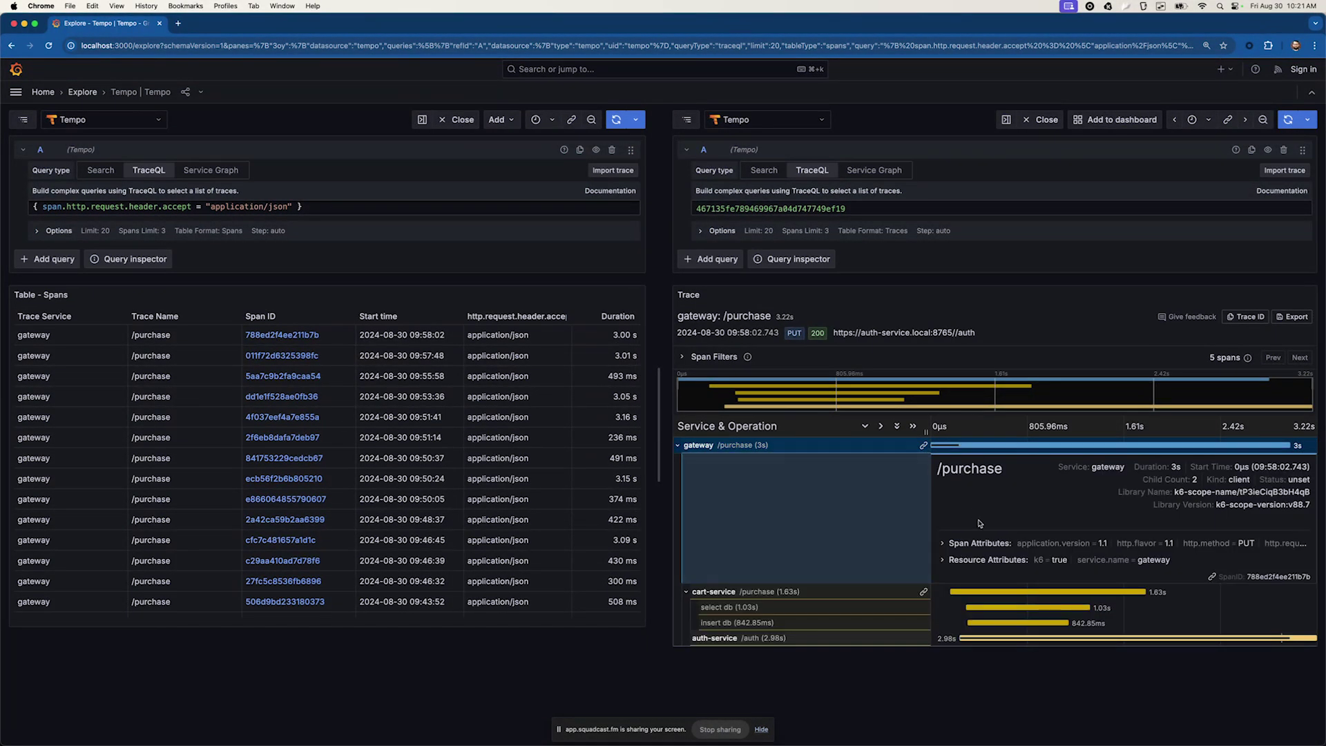
pyautogui.scroll(-3, 982, 530)
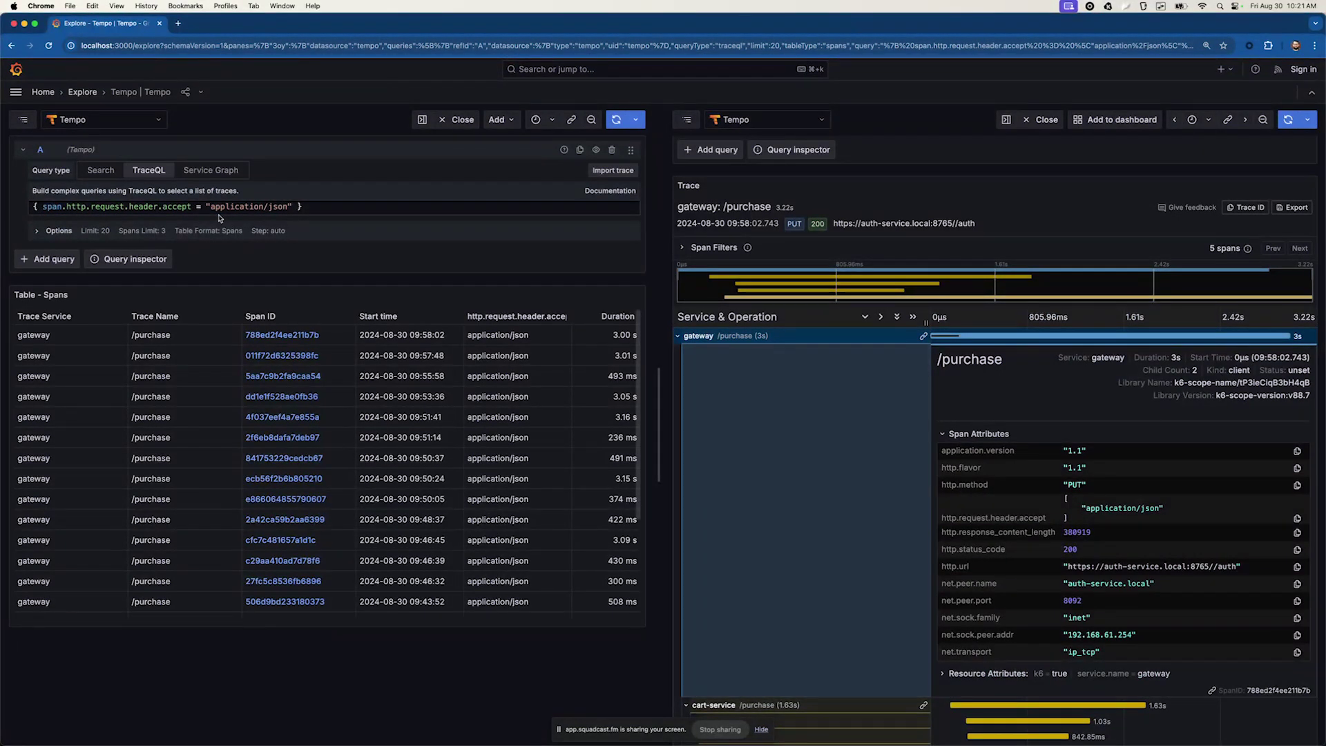
pyautogui.moveTo(206, 205); pyautogui.dragTo(294, 212)
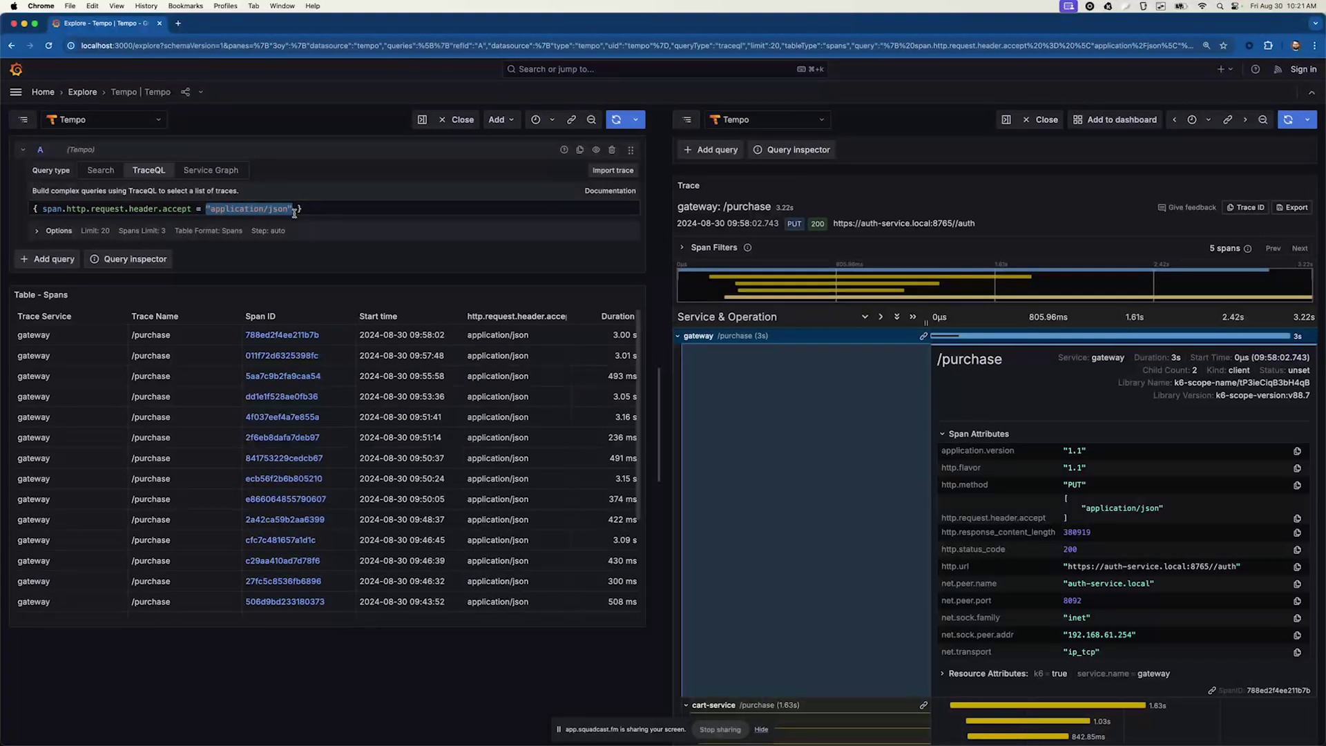